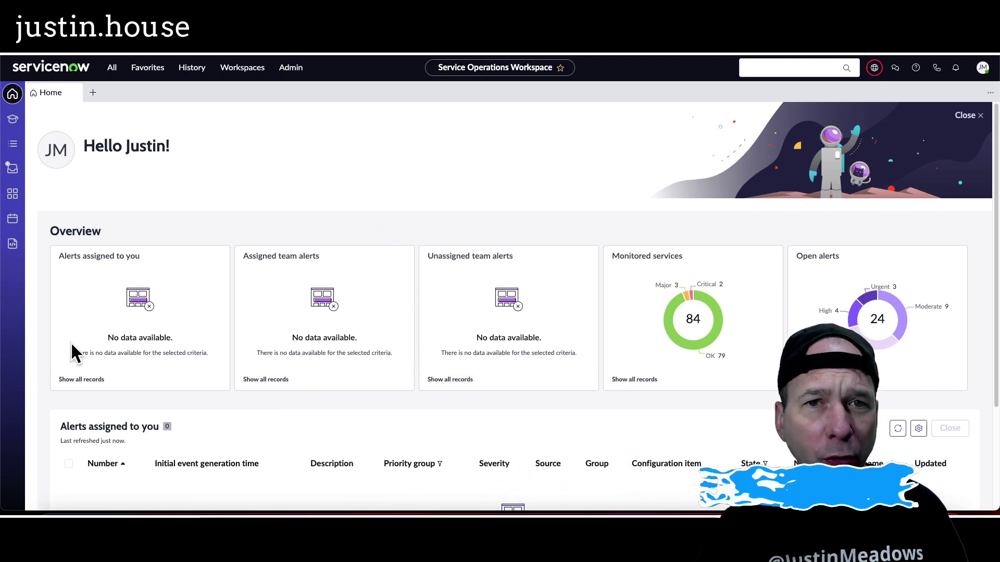
# Open the Changes > Open list of change requests.
pyautogui.click(13, 146)
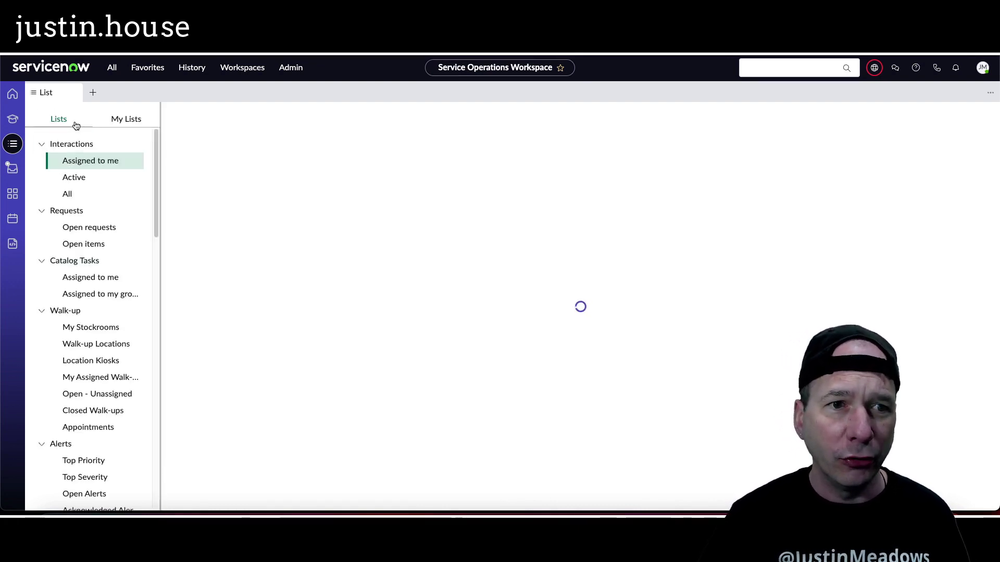
pyautogui.scroll(-2, 109, 309)
pyautogui.scroll(-5, 120, 310)
pyautogui.scroll(-1, 104, 323)
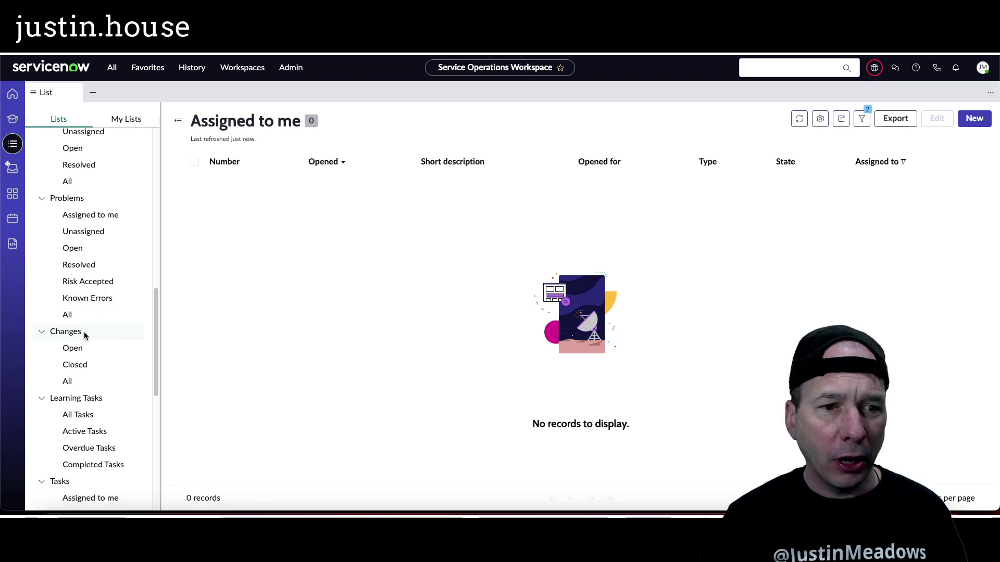
pyautogui.click(87, 349)
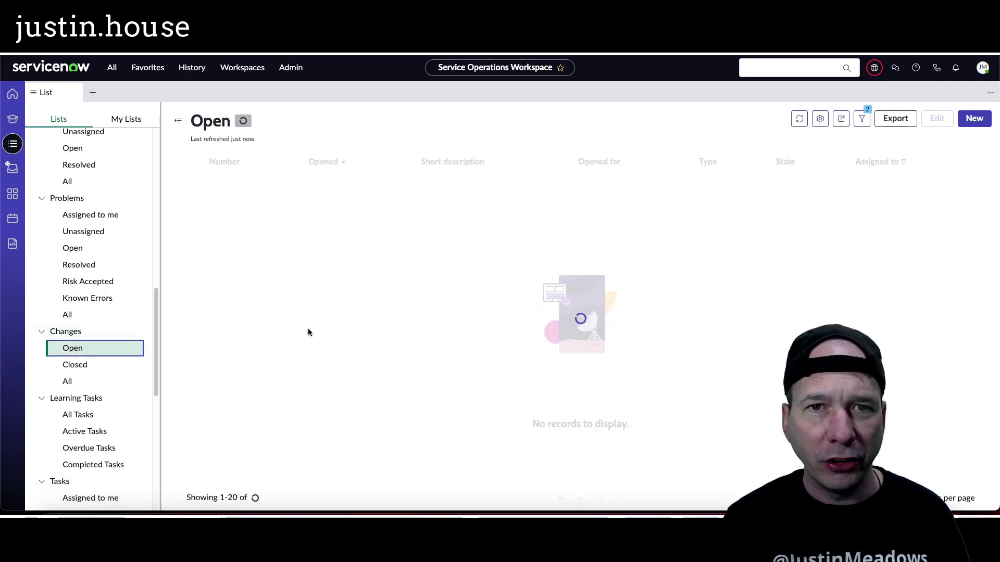
# Start new Normal change CHG0043494 and scroll its form down to Closure information.
pyautogui.click(976, 120)
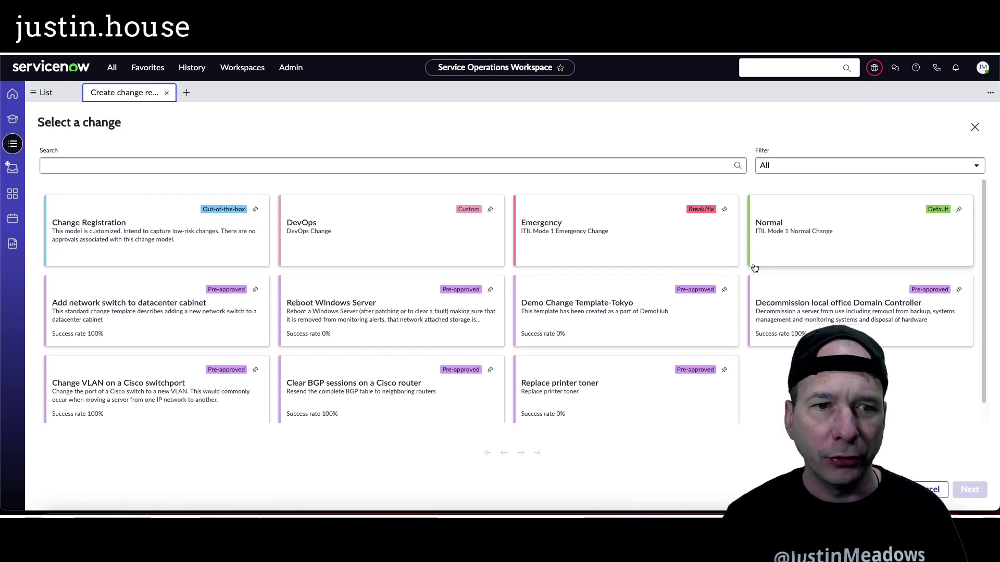
pyautogui.click(829, 237)
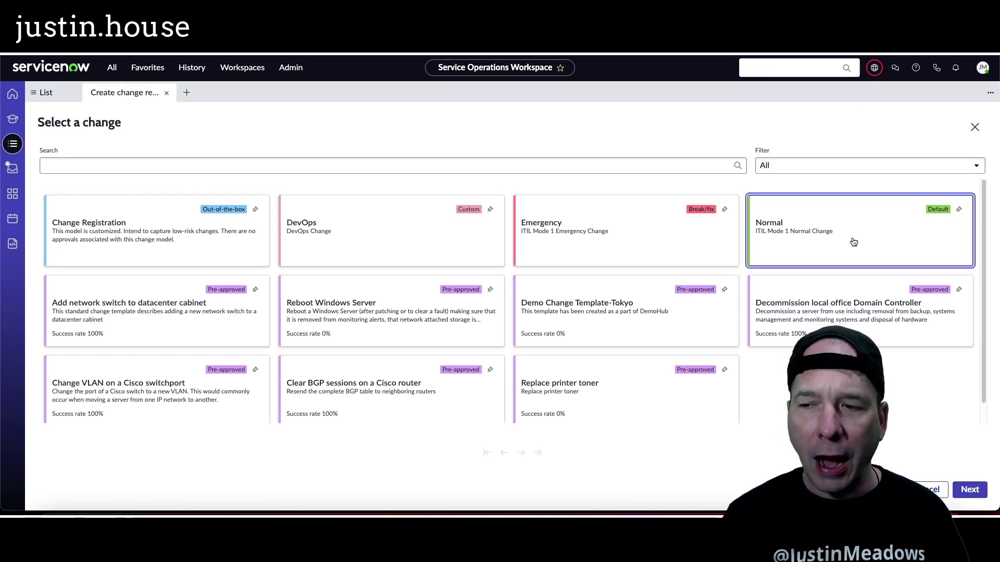
pyautogui.click(972, 490)
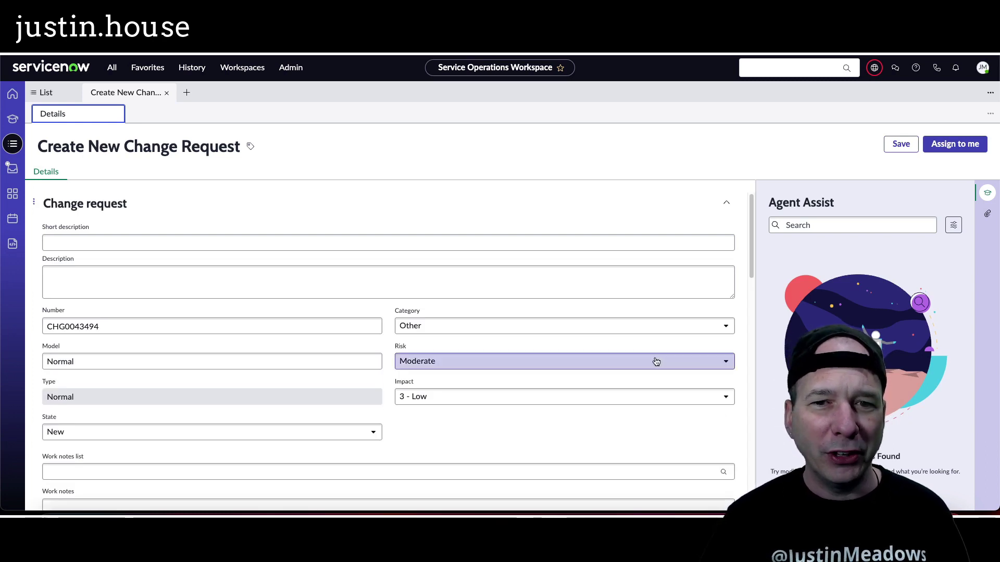
pyautogui.scroll(-8, 479, 325)
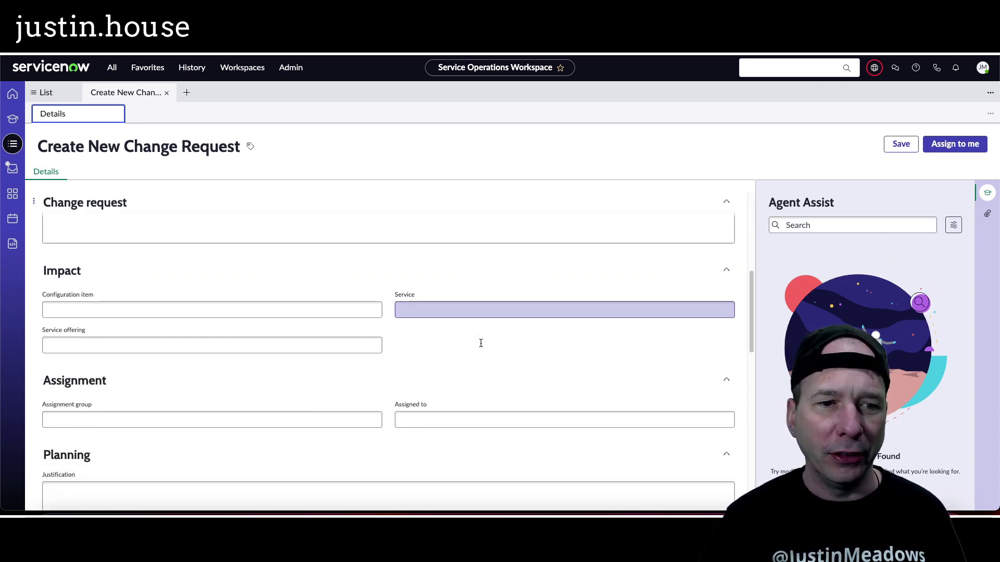
pyautogui.scroll(-5, 480, 343)
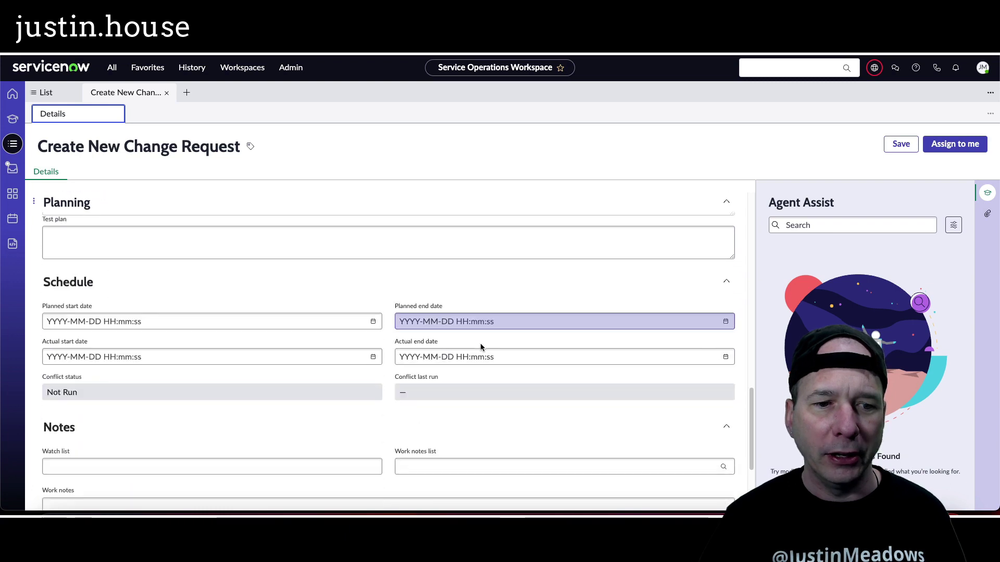
pyautogui.scroll(-2, 480, 346)
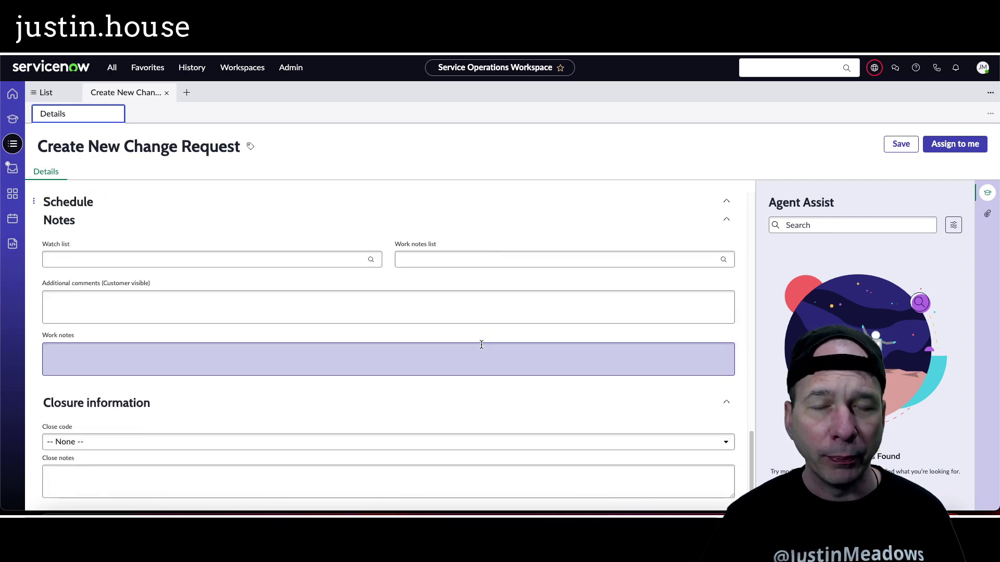
pyautogui.click(250, 54)
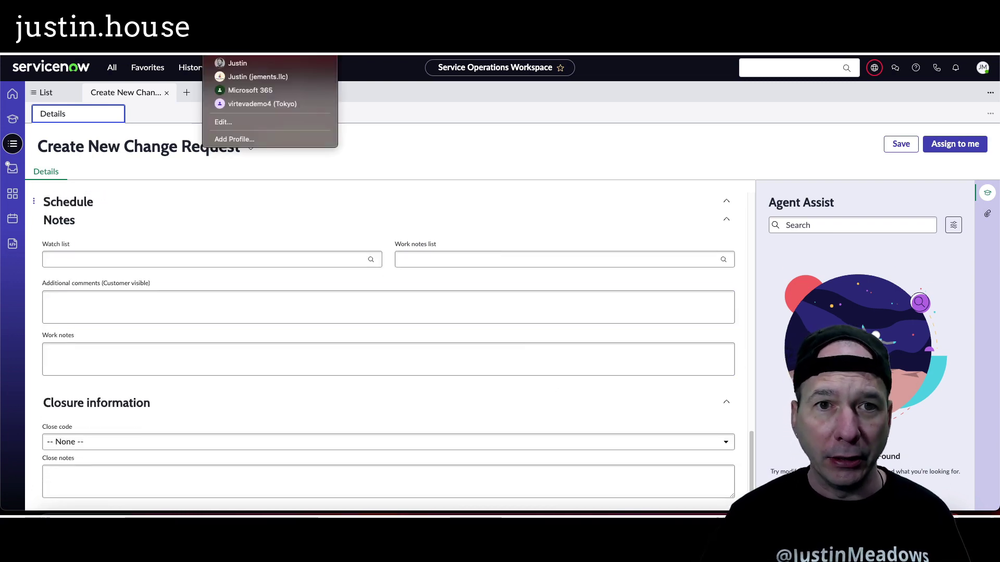
# In the other ServiceNow instance, open the Changes > Open list.
pyautogui.click(237, 63)
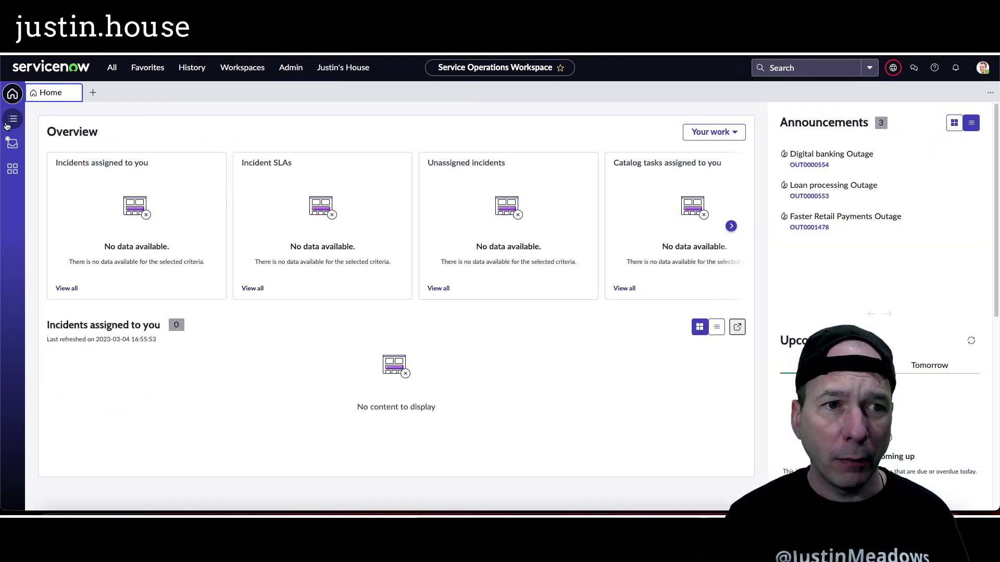
pyautogui.click(13, 119)
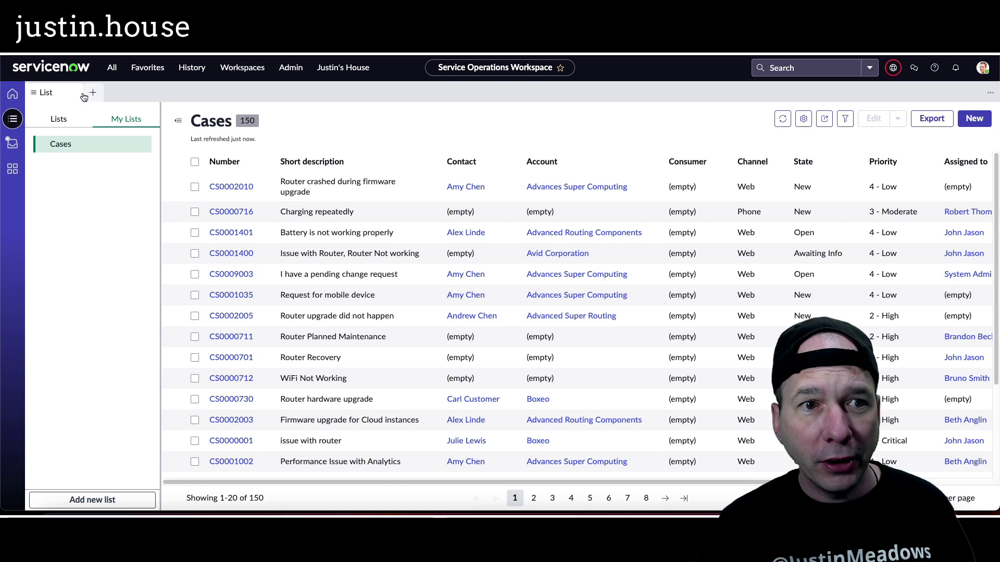
pyautogui.click(59, 119)
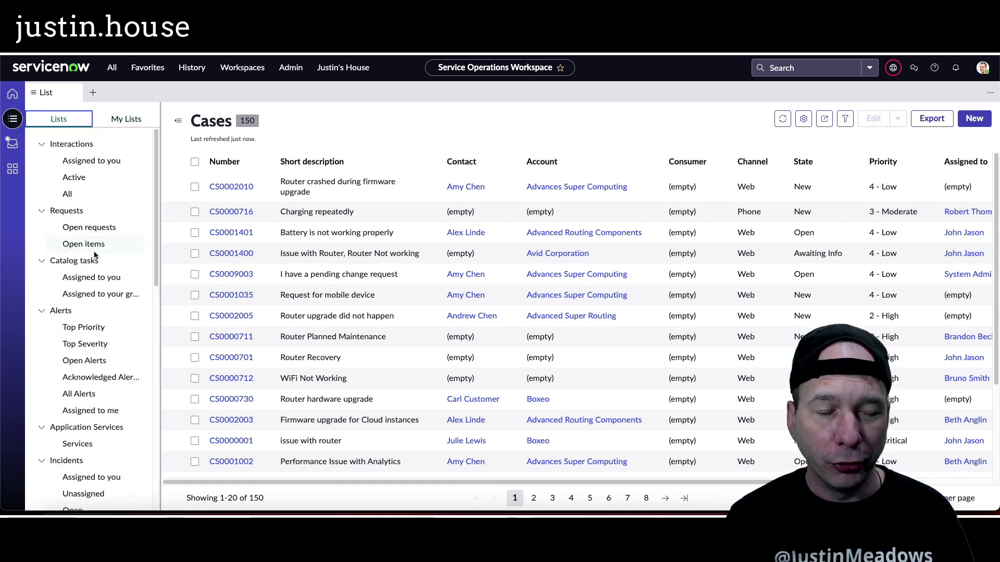
pyautogui.scroll(-6, 94, 254)
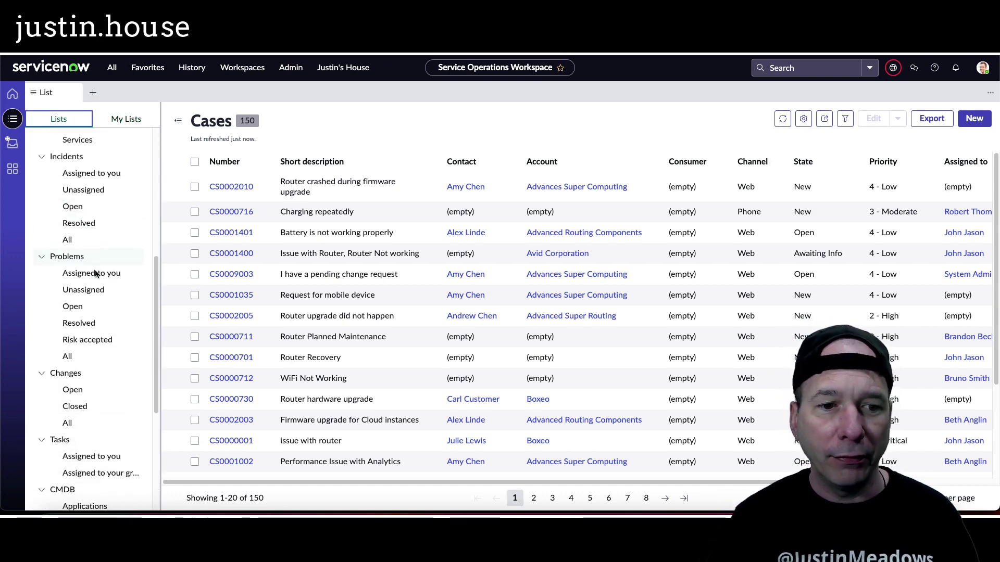
pyautogui.scroll(-2, 96, 274)
pyautogui.click(94, 329)
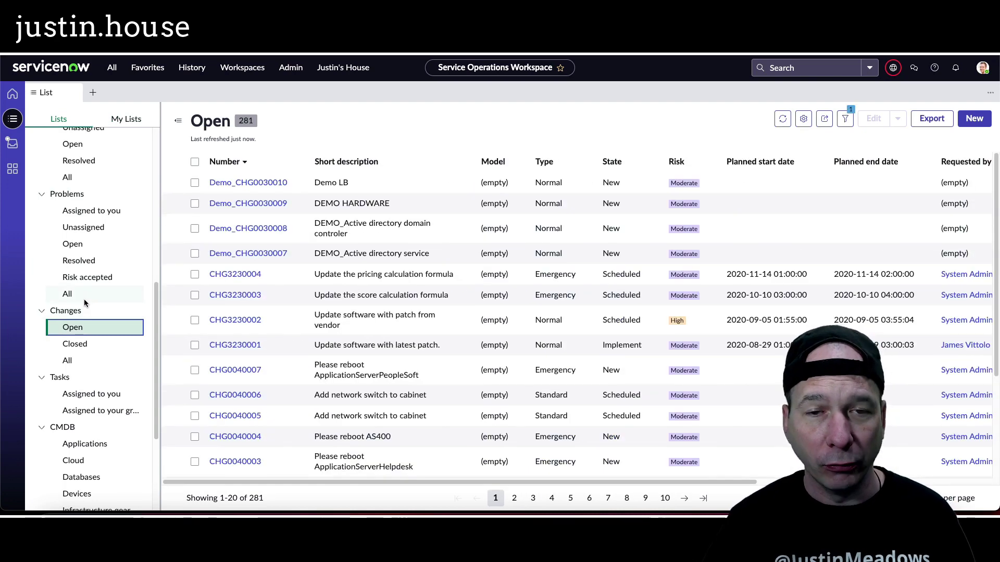
# Create a new change request using the Normal change model.
pyautogui.click(968, 124)
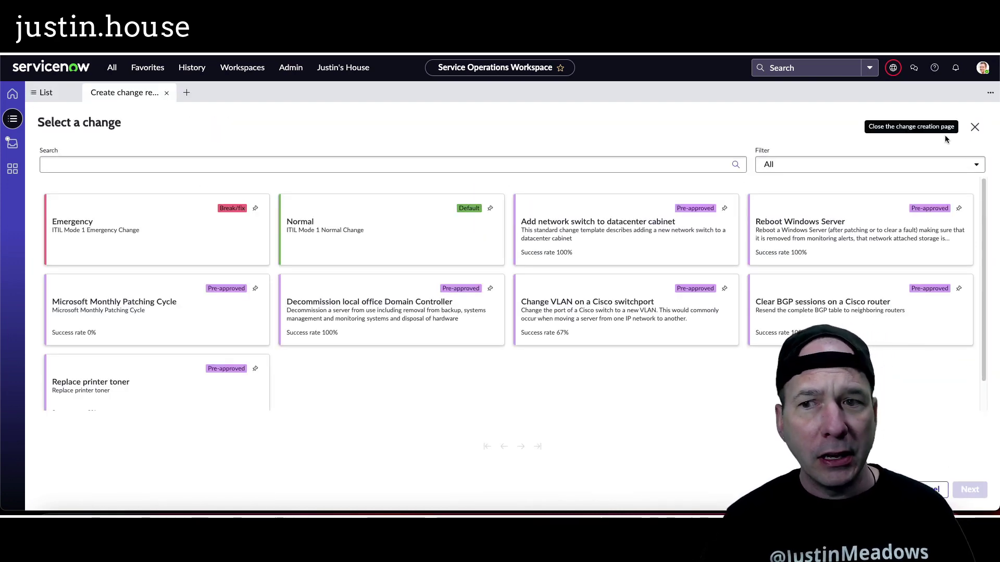
pyautogui.click(379, 220)
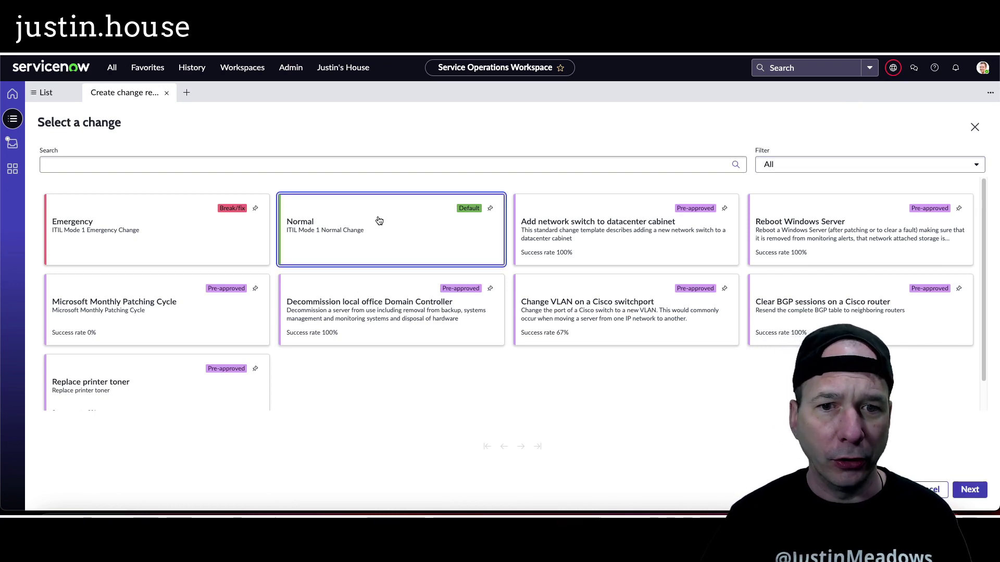
pyautogui.click(970, 489)
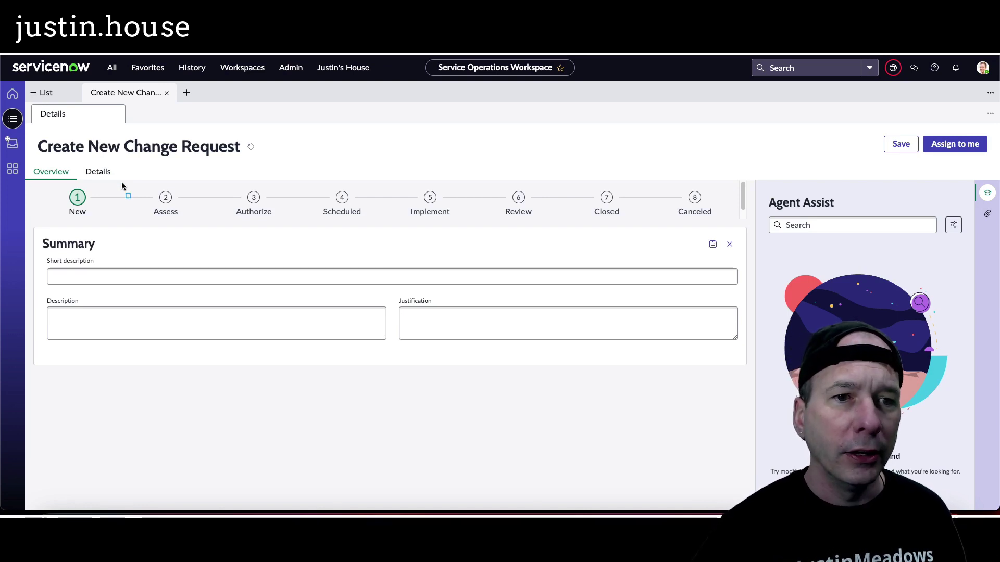
# Review the loaded form's New-to-Canceled stage stepper and blank Summary fields.
pyautogui.moveTo(54, 180); pyautogui.dragTo(727, 224)
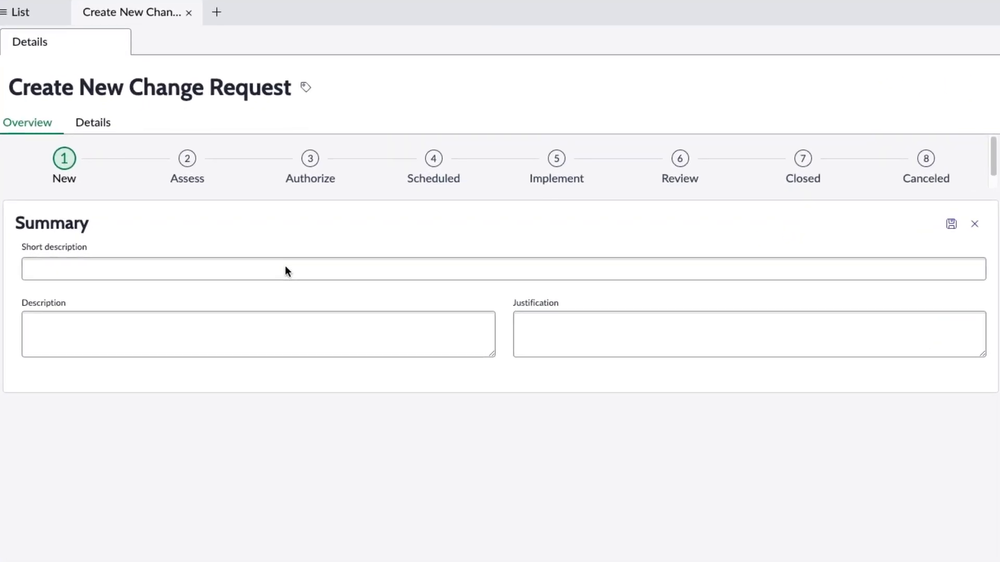
# Enter short description 'Demo for YouTube', a production-logging description, and justification 'Change management is good for the world.'.
pyautogui.click(206, 269)
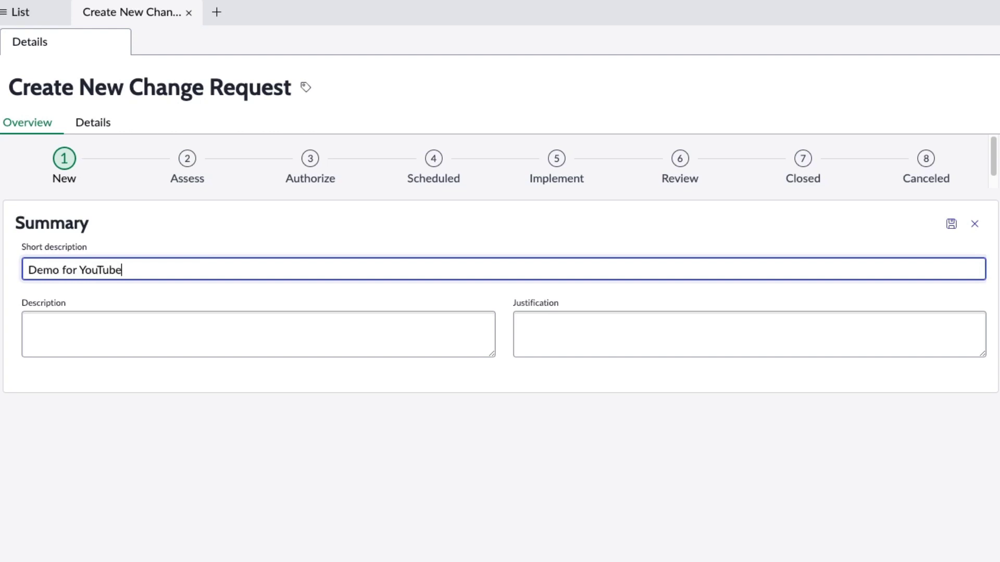
pyautogui.click(164, 317)
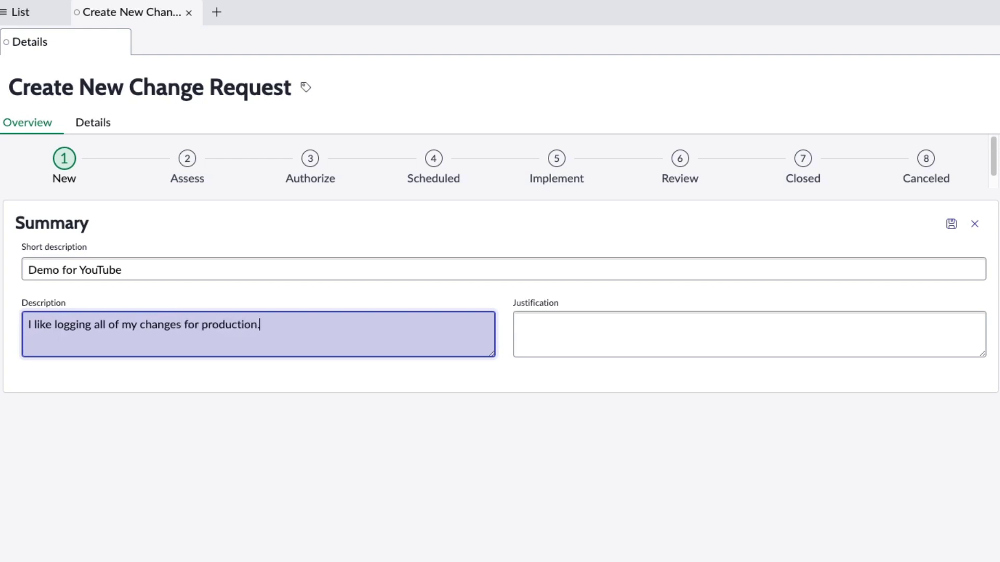
pyautogui.click(556, 313)
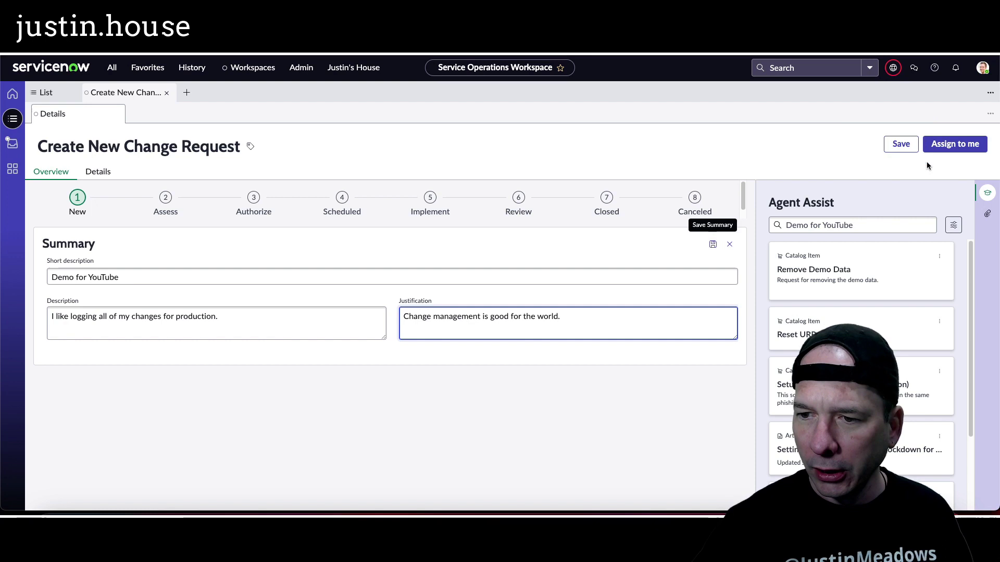
# Save the summary, creating CHG0030006, and scroll down the new record.
pyautogui.click(713, 245)
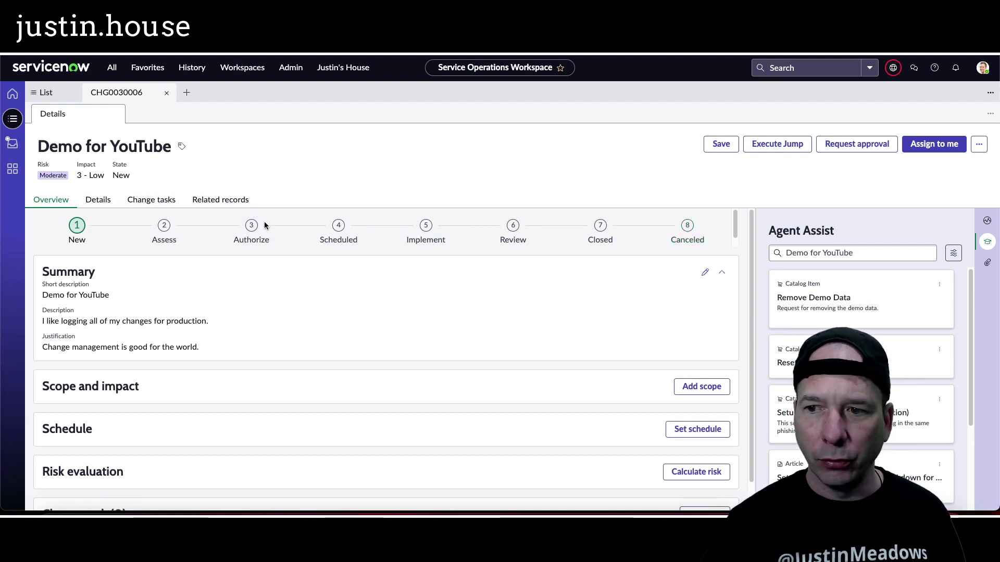
pyautogui.scroll(-1, 257, 241)
pyautogui.scroll(-2, 219, 320)
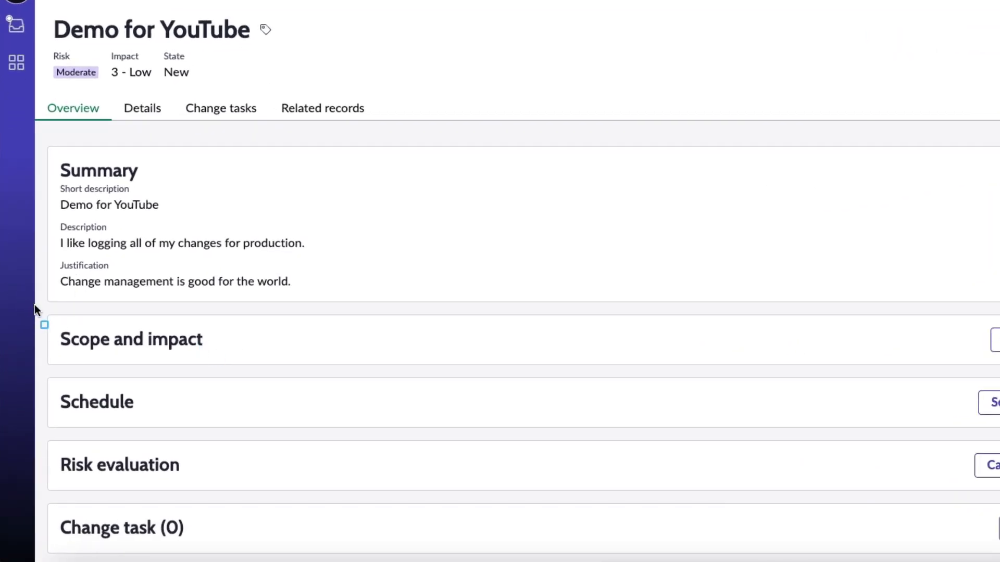
pyautogui.moveTo(34, 304); pyautogui.dragTo(235, 556)
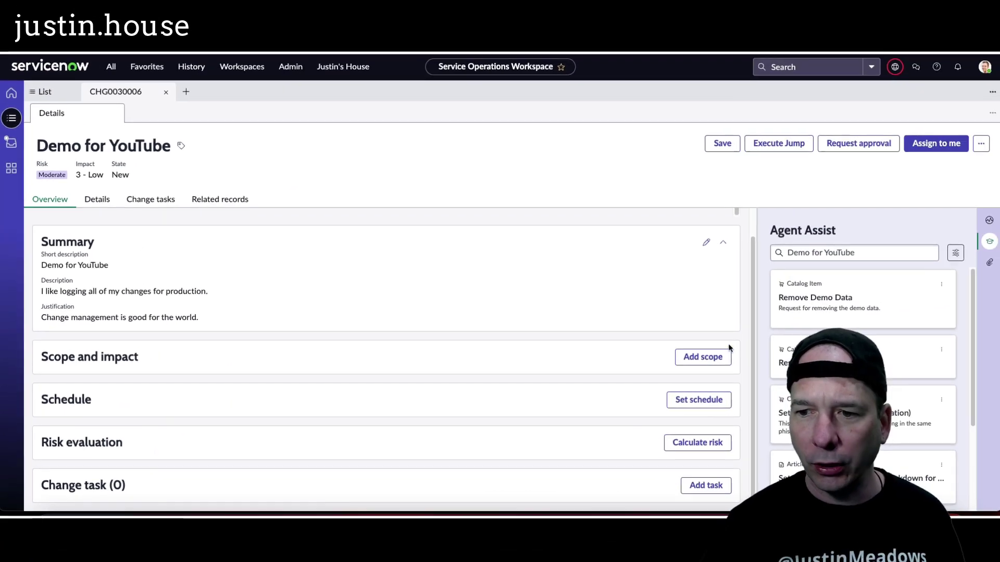
# Set the scope and impact configuration item to WIN-99I55I12OJD.
pyautogui.click(702, 357)
pyautogui.scroll(-3, 511, 340)
pyautogui.scroll(2, 511, 339)
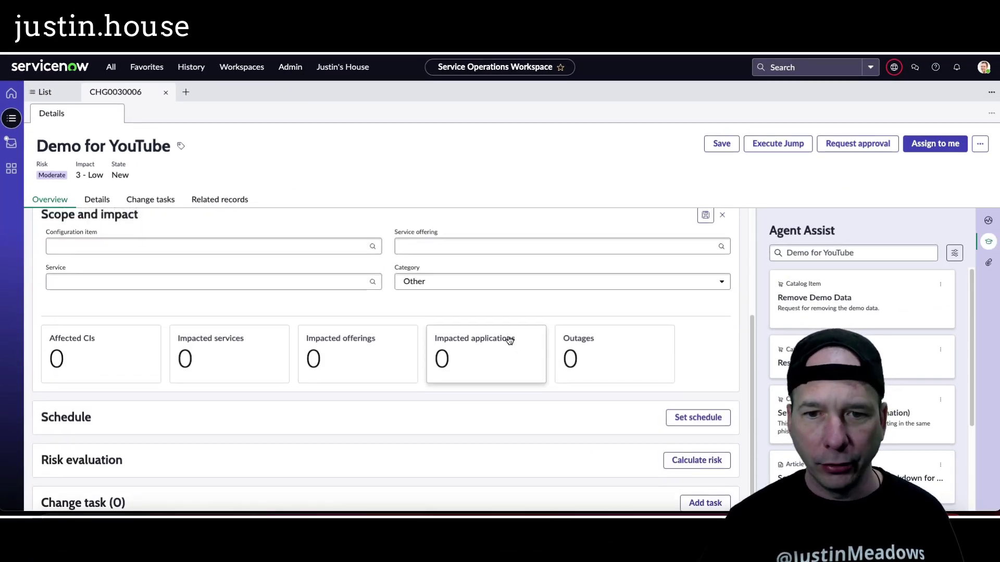
pyautogui.click(330, 290)
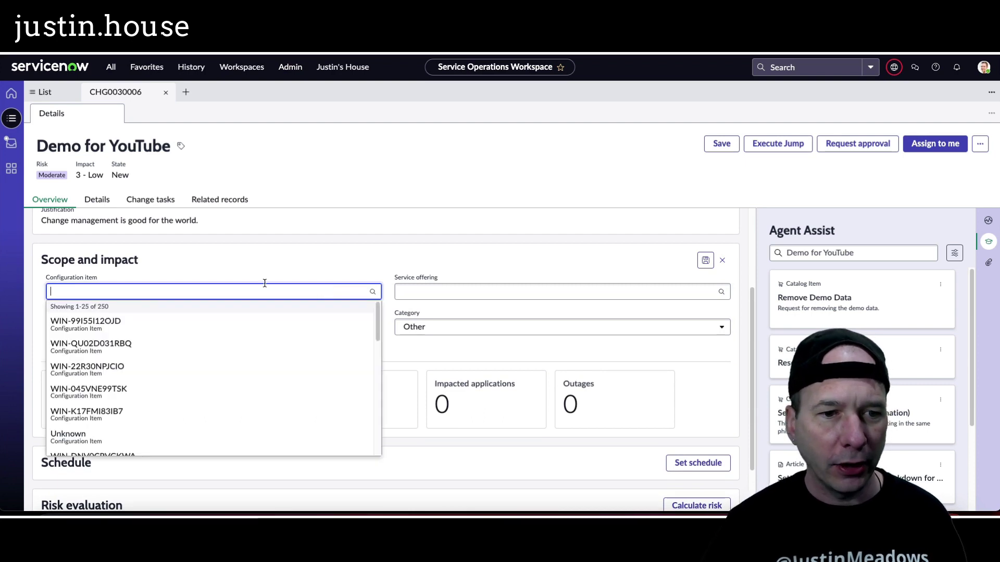
pyautogui.click(216, 324)
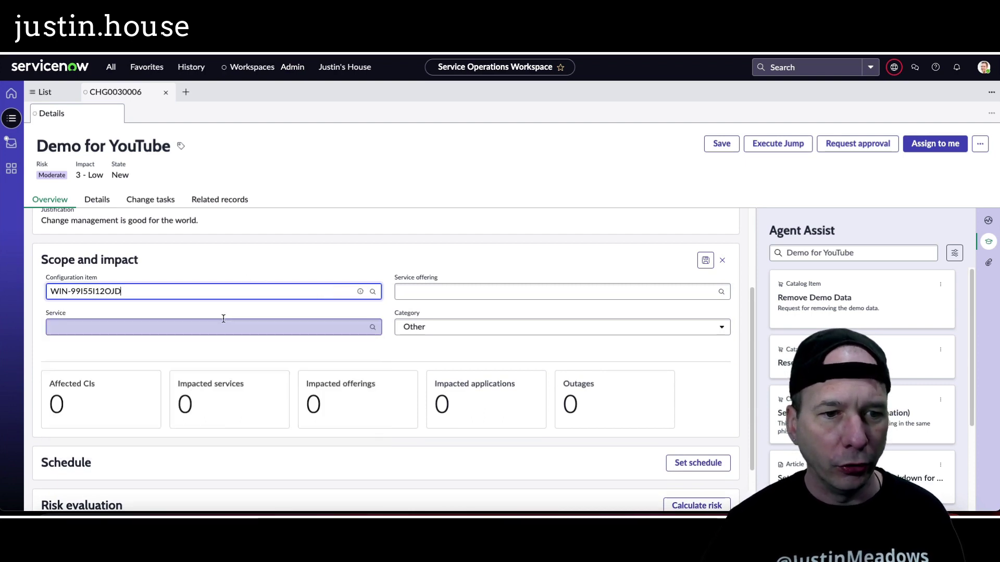
# Set the service to Campaign Management, leaving the empty service offering unset.
pyautogui.click(496, 292)
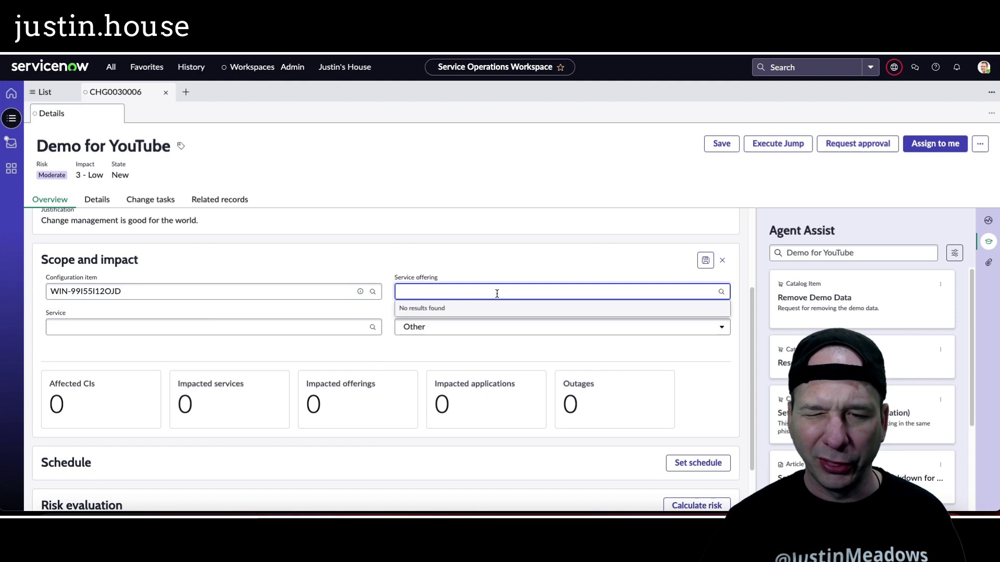
pyautogui.click(716, 293)
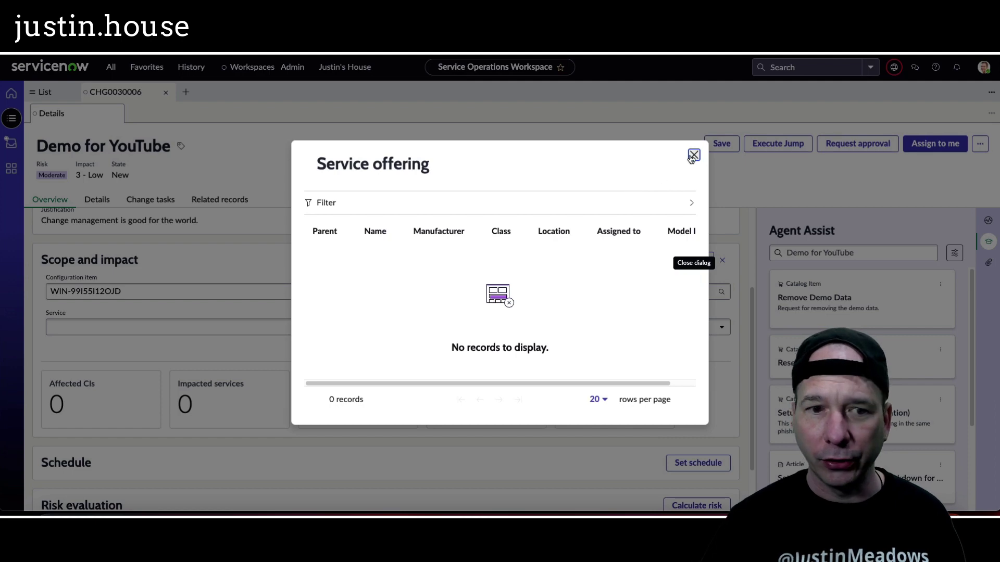
pyautogui.click(693, 155)
pyautogui.click(312, 328)
pyautogui.click(374, 328)
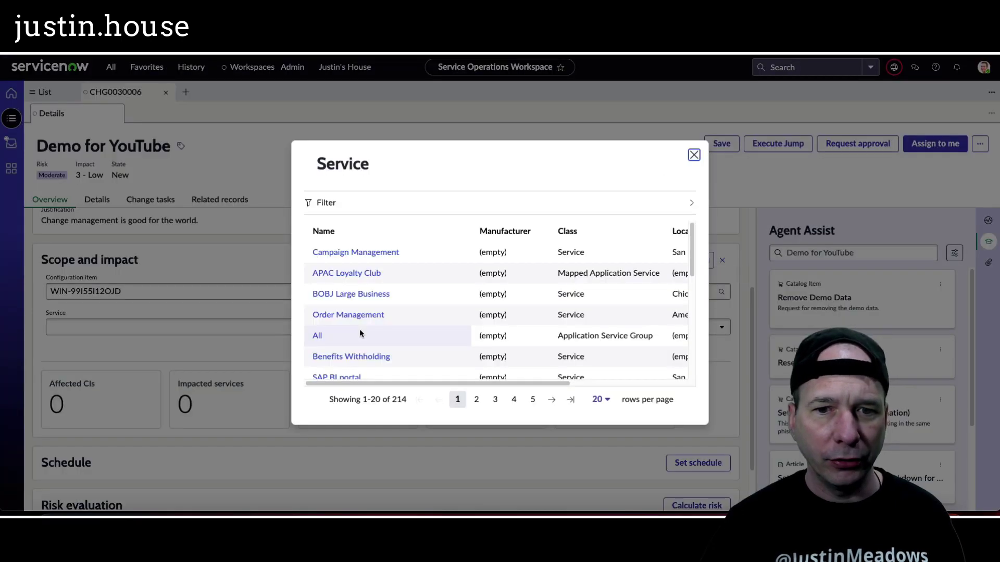
pyautogui.click(366, 253)
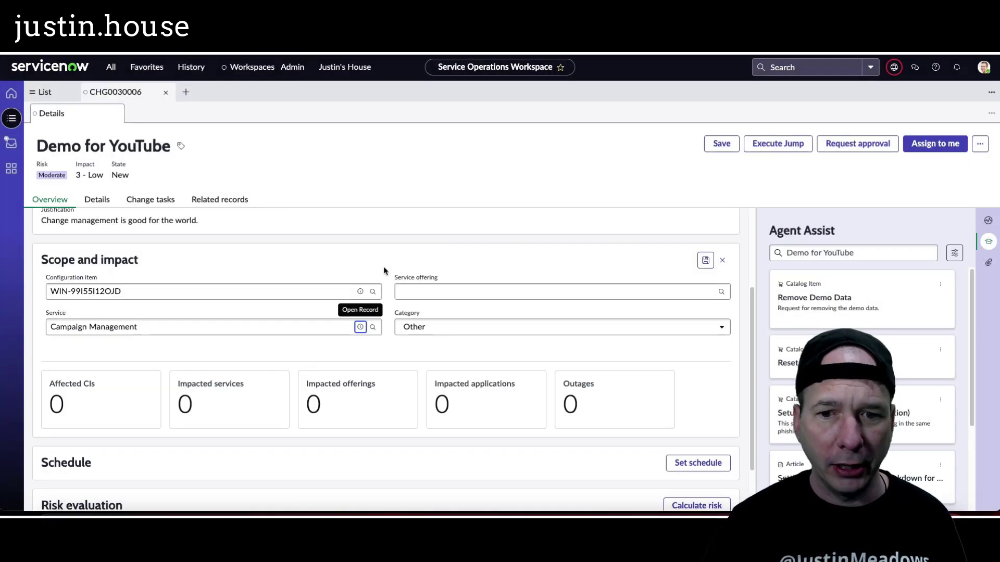
# Set the category to Software and save the scope and impact details.
pyautogui.click(671, 326)
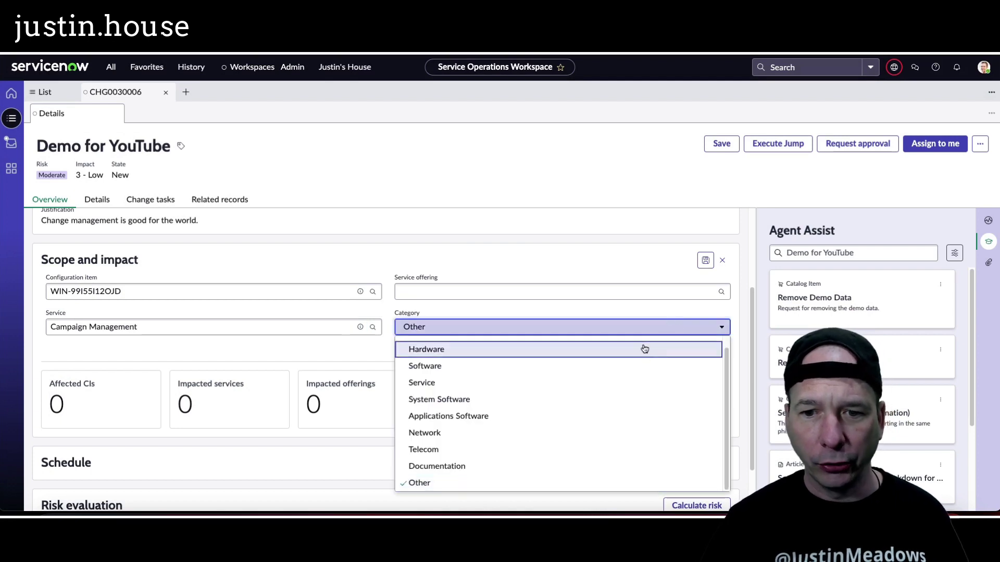
pyautogui.scroll(-1, 609, 406)
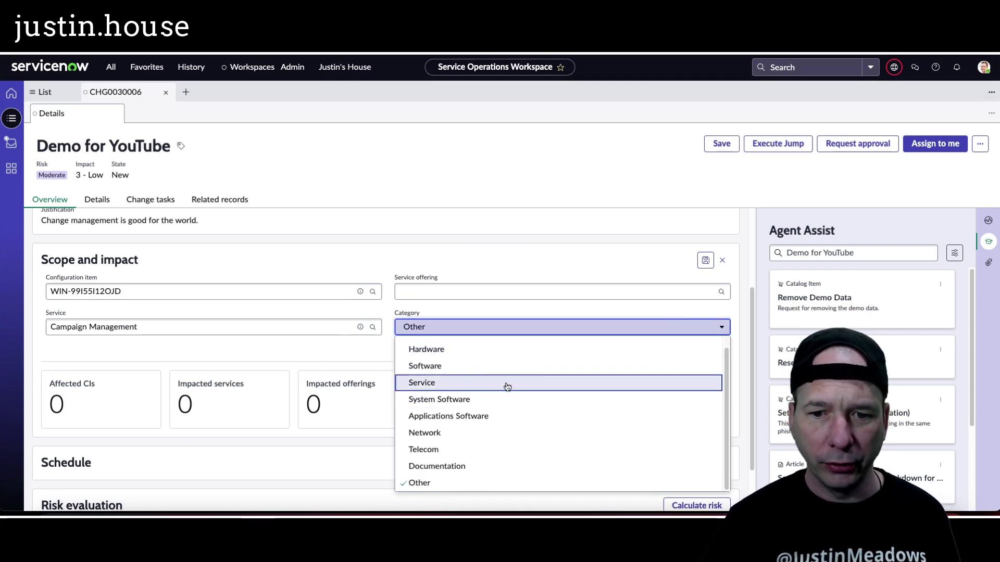
pyautogui.click(471, 367)
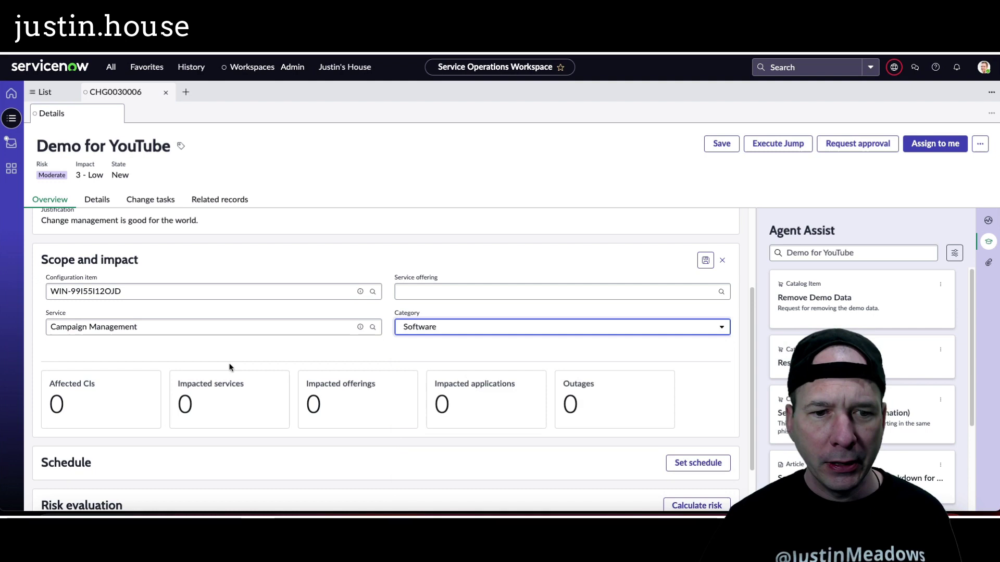
pyautogui.click(705, 260)
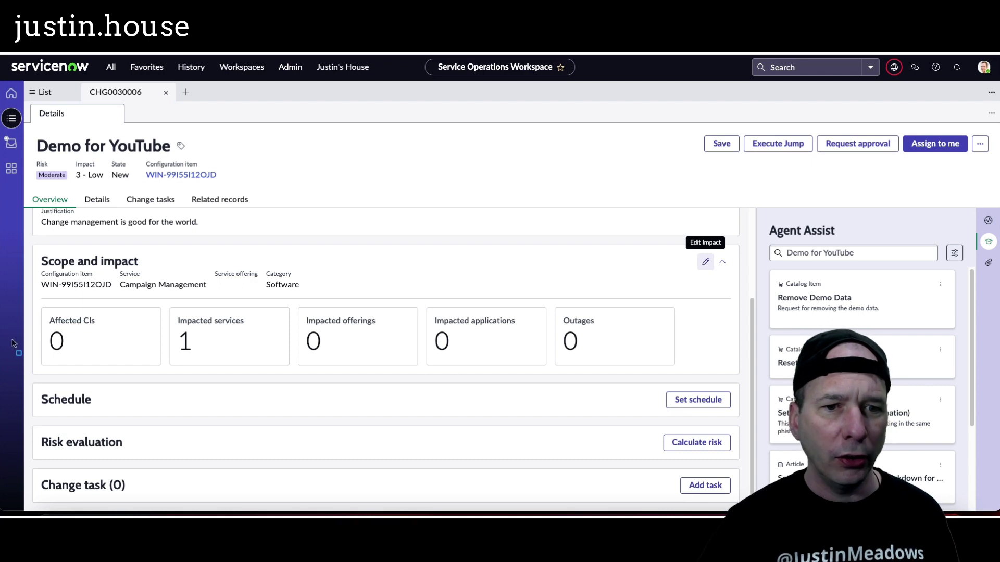
pyautogui.moveTo(162, 303); pyautogui.dragTo(293, 370)
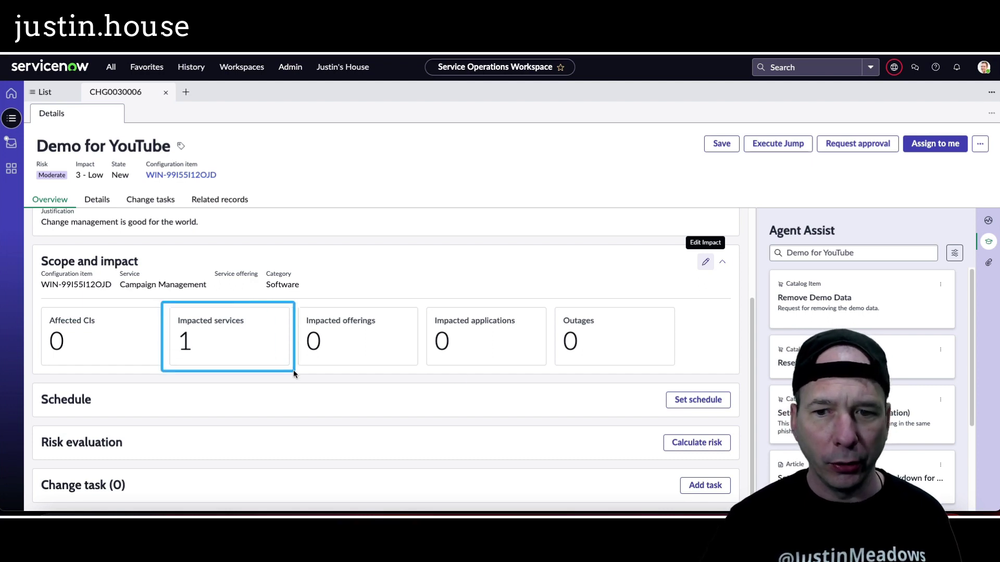
pyautogui.press('Escape')
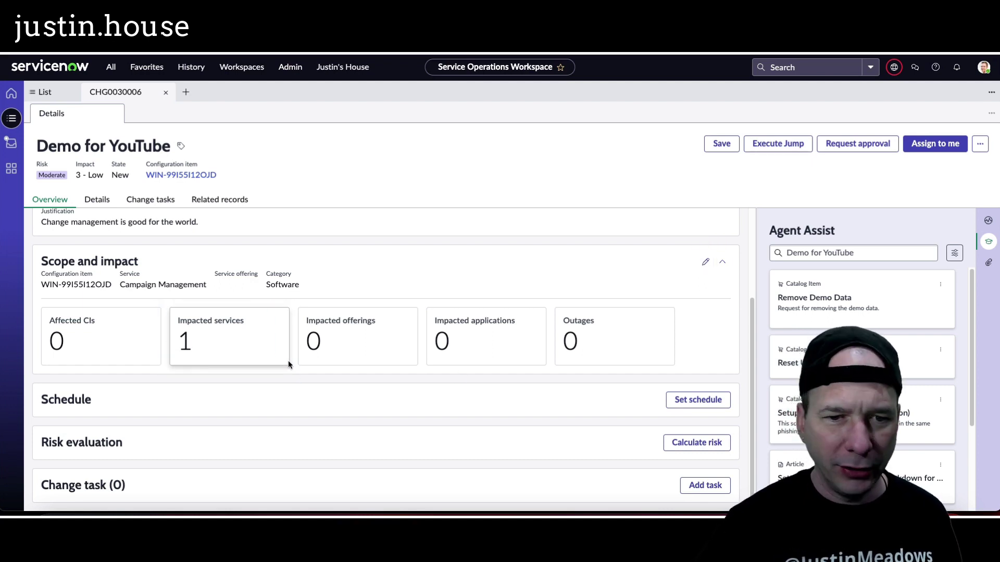
# Review the impacted services list showing Campaign Management, then collapse the section.
pyautogui.click(197, 337)
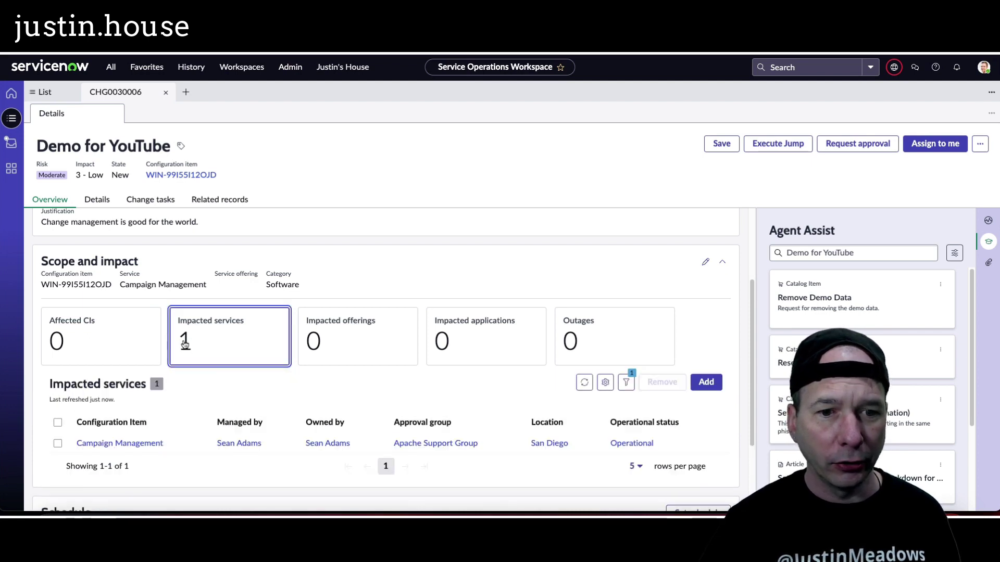
pyautogui.scroll(-1, 189, 348)
pyautogui.scroll(-1, 189, 347)
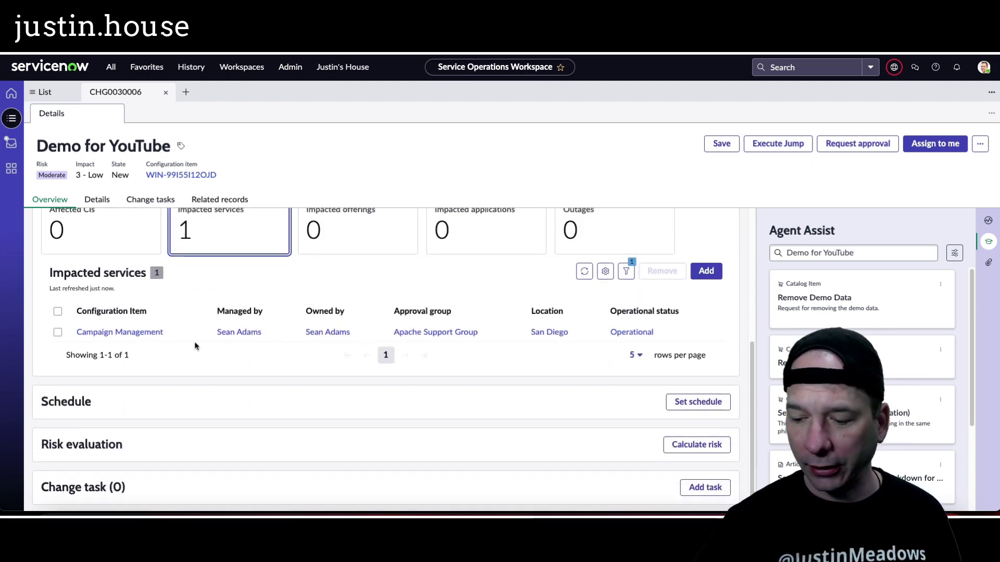
pyautogui.moveTo(37, 264)
pyautogui.mouseDown()
pyautogui.moveTo(72, 289)
pyautogui.moveTo(692, 352)
pyautogui.mouseUp()
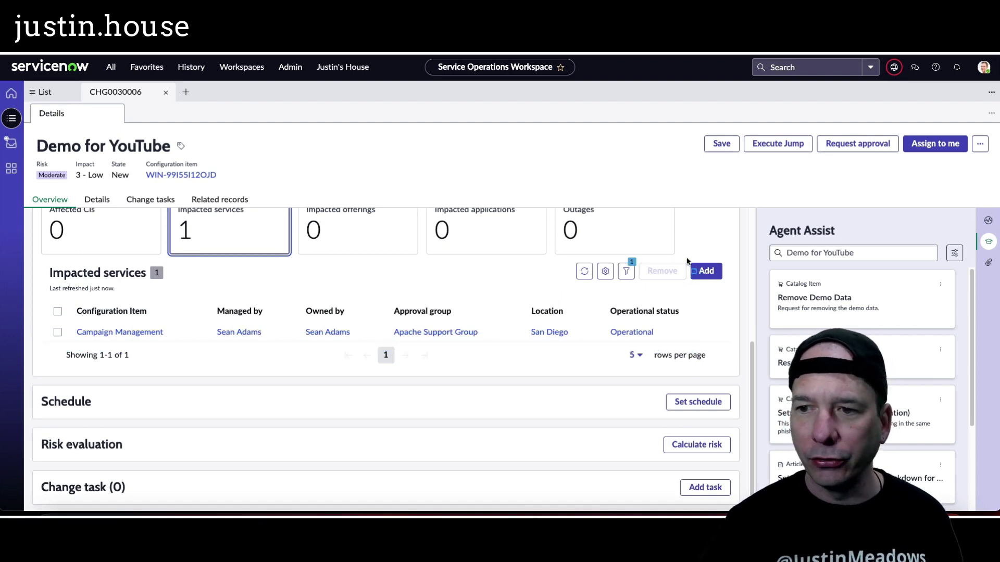
pyautogui.moveTo(720, 276); pyautogui.dragTo(727, 282)
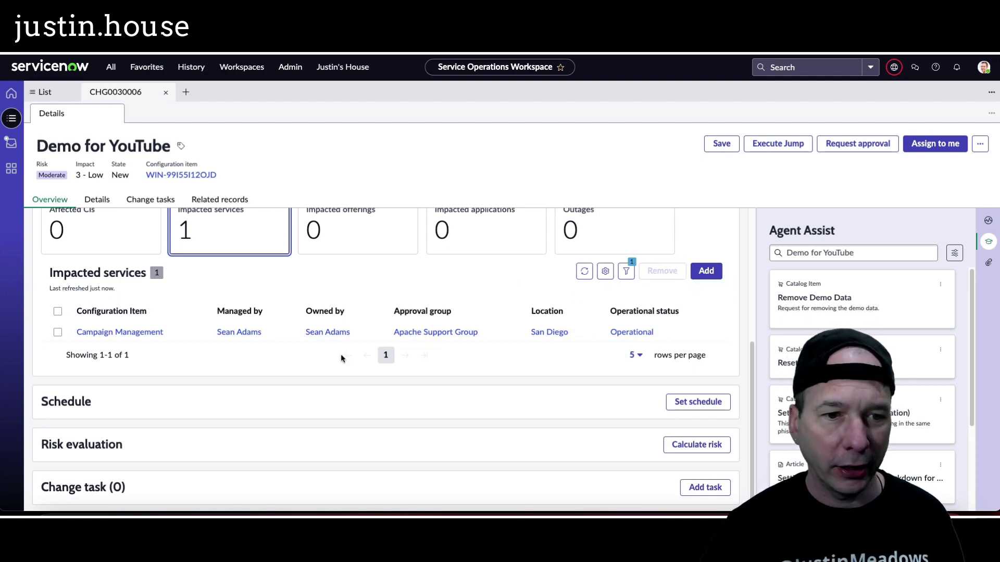
pyautogui.click(58, 333)
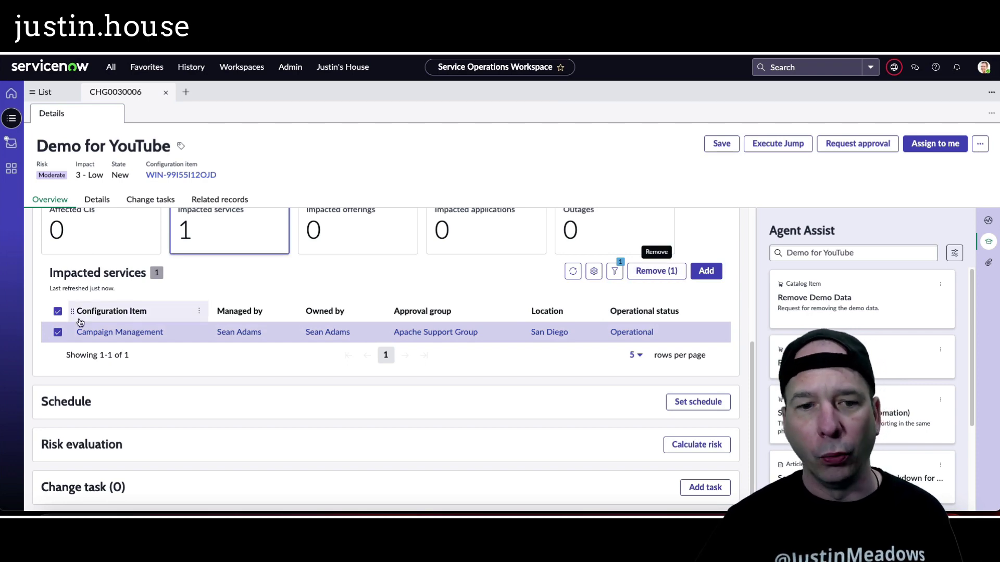
pyautogui.click(58, 334)
pyautogui.scroll(4, 61, 340)
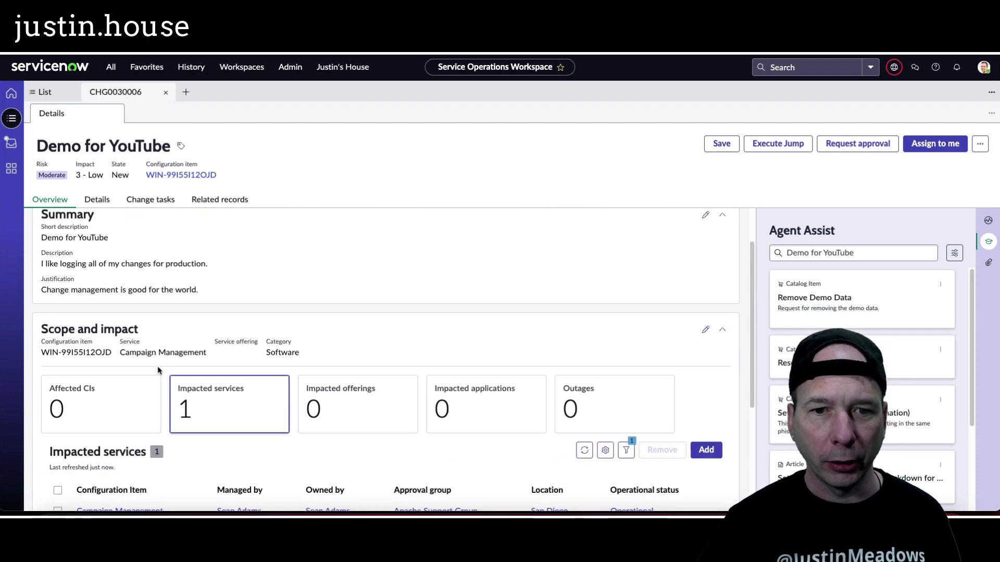
pyautogui.scroll(-1, 727, 340)
pyautogui.click(723, 342)
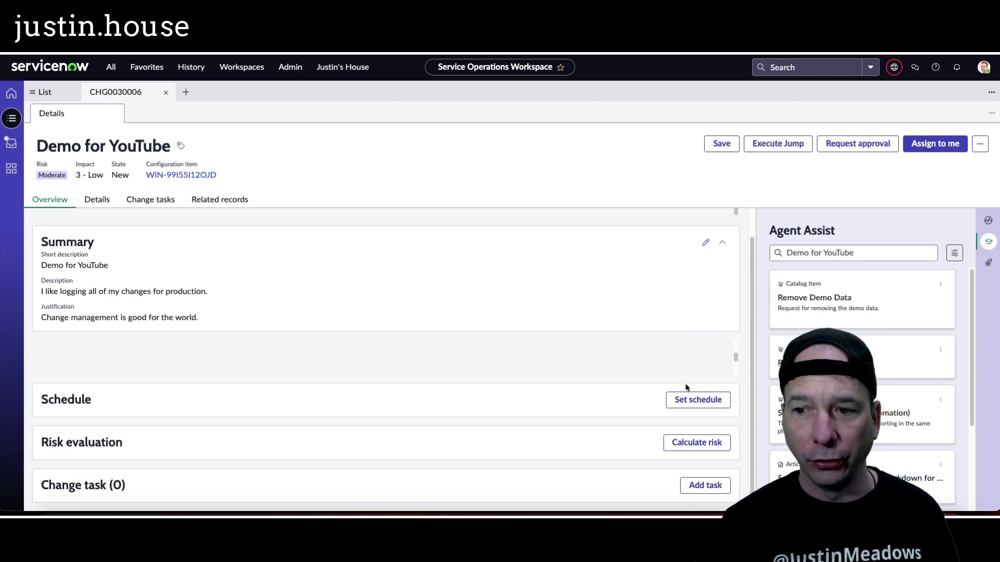
# Open the change's schedule calendar in week view.
pyautogui.click(711, 435)
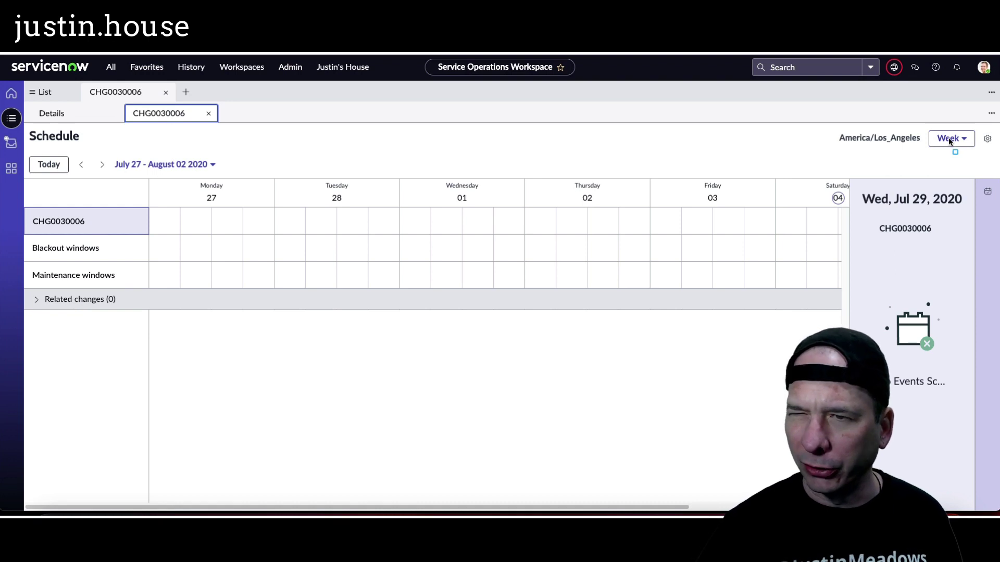
pyautogui.moveTo(824, 123)
pyautogui.mouseDown()
pyautogui.moveTo(976, 152)
pyautogui.moveTo(989, 164)
pyautogui.mouseUp()
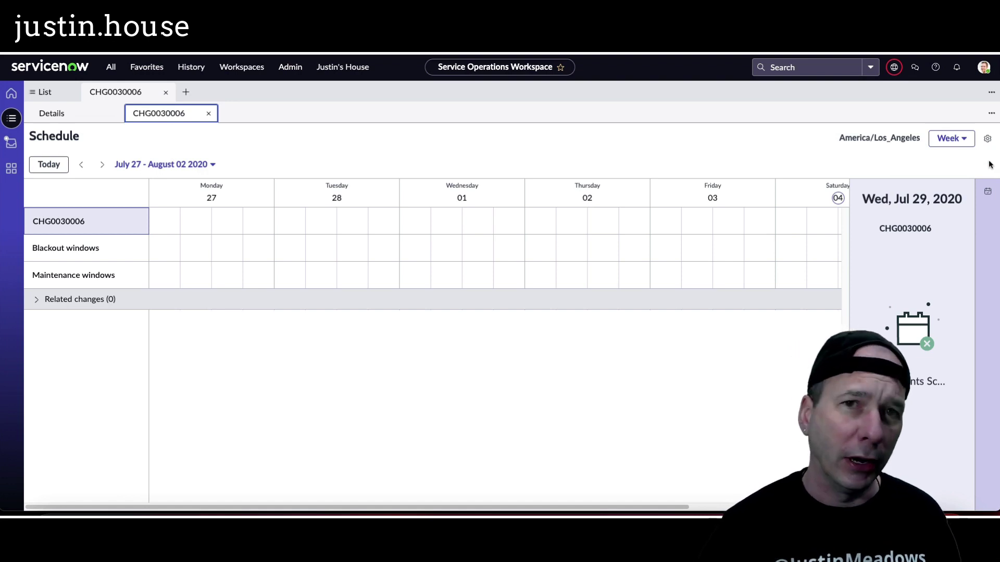
pyautogui.click(943, 138)
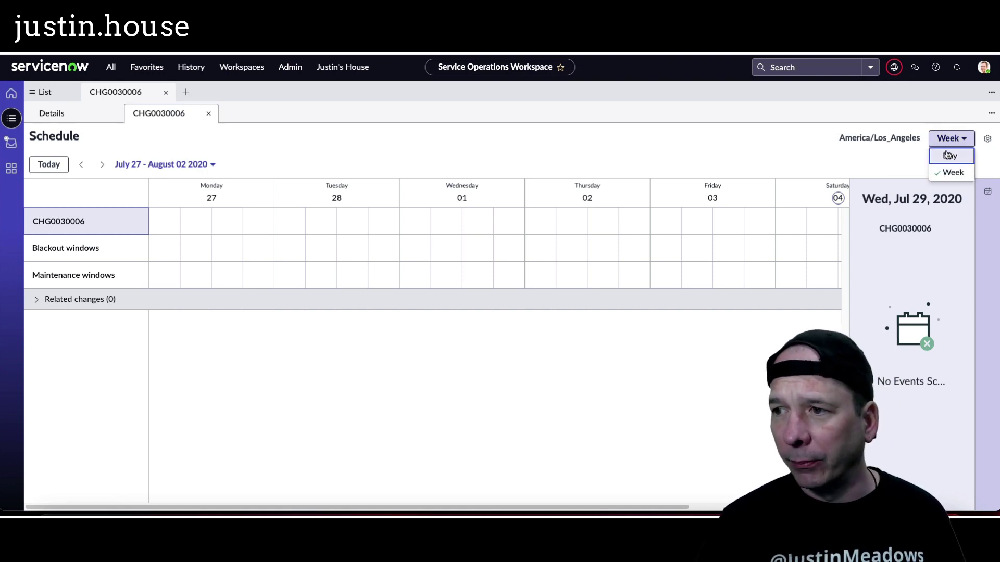
pyautogui.click(769, 139)
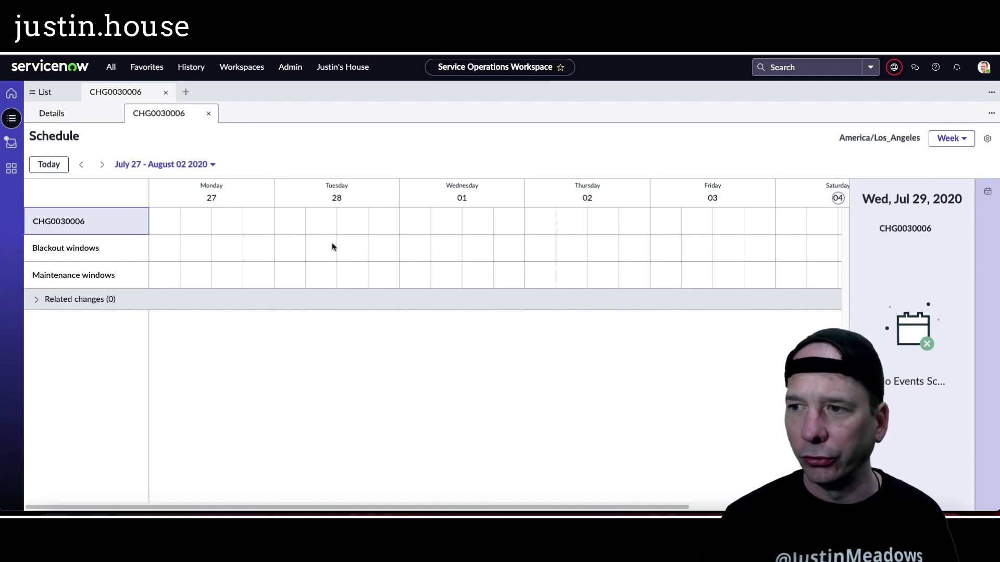
# Jump the calendar to the week of February 27 – March 05 2023 and show the planned dates panel.
pyautogui.click(208, 170)
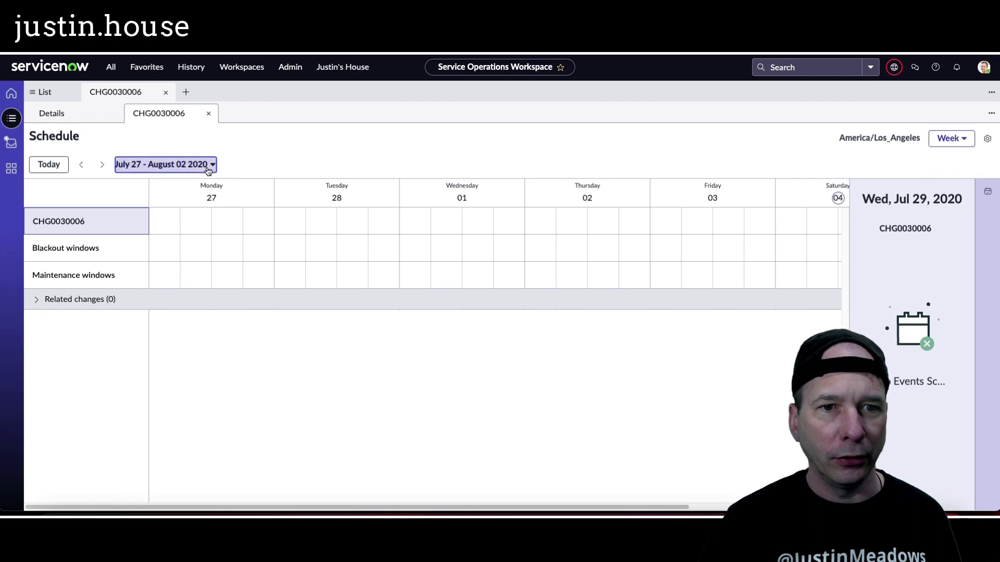
pyautogui.click(394, 251)
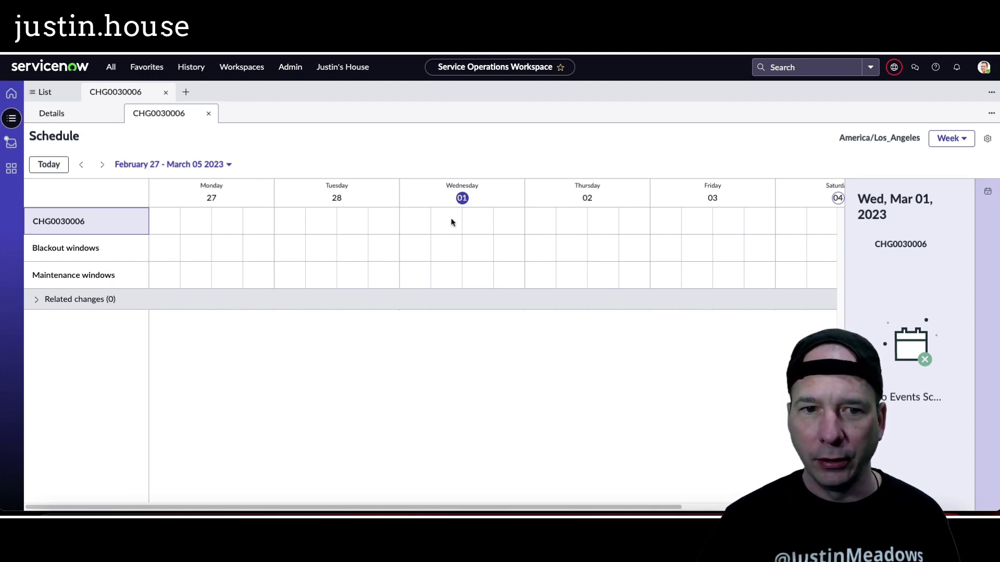
pyautogui.rightClick(451, 222)
pyautogui.click(435, 221)
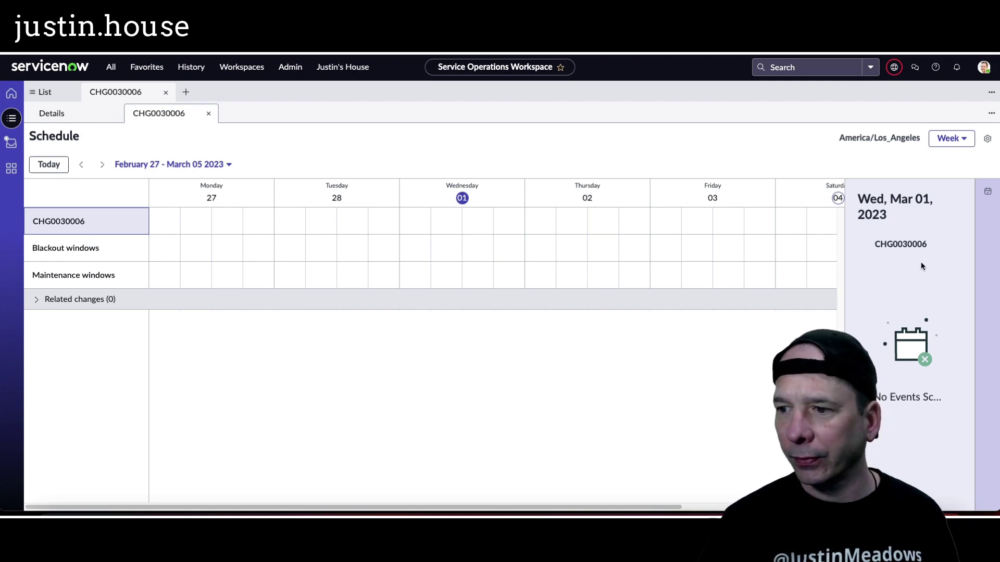
pyautogui.click(988, 192)
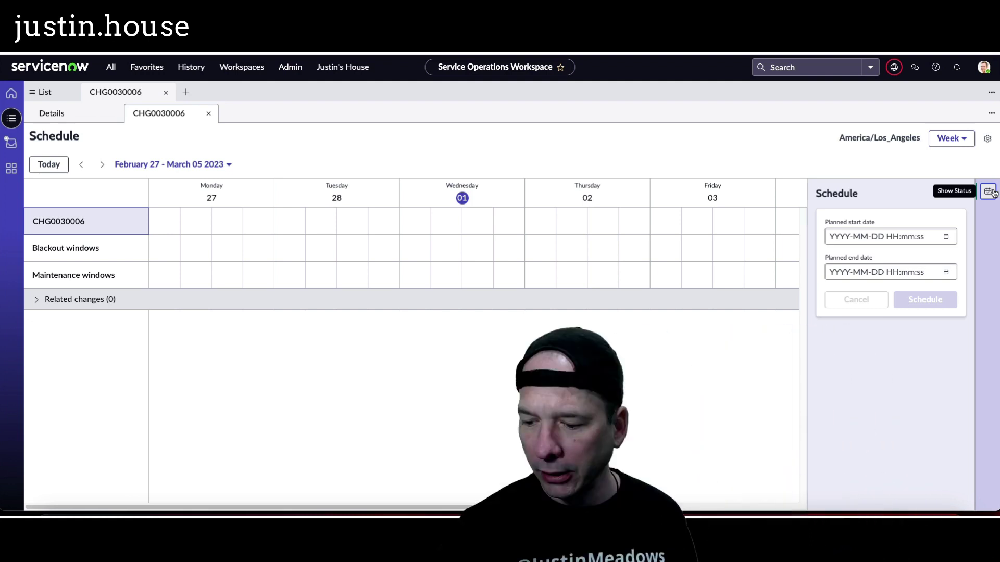
pyautogui.click(989, 192)
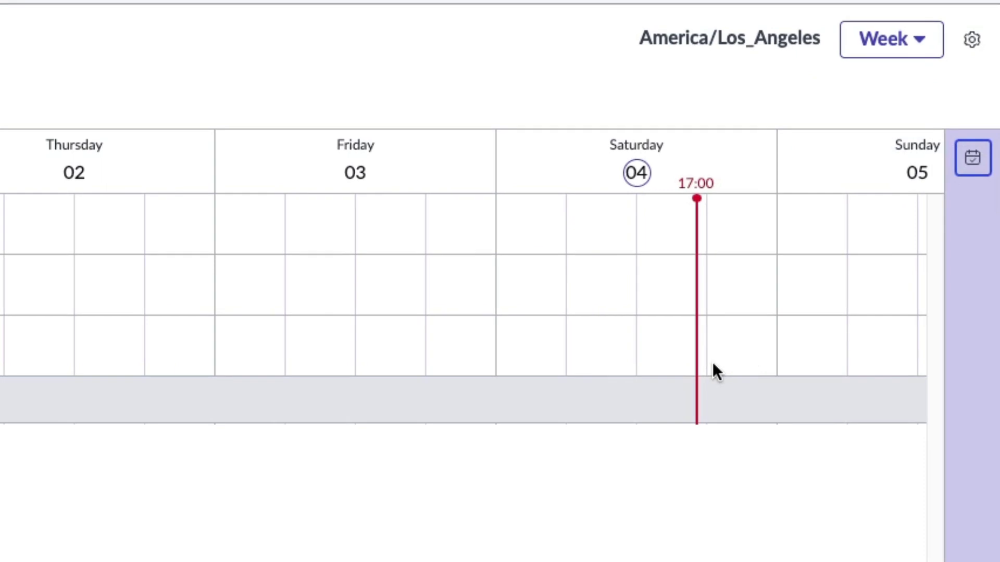
pyautogui.click(713, 370)
pyautogui.moveTo(911, 151)
pyautogui.mouseDown()
pyautogui.moveTo(926, 167)
pyautogui.moveTo(920, 179)
pyautogui.mouseUp()
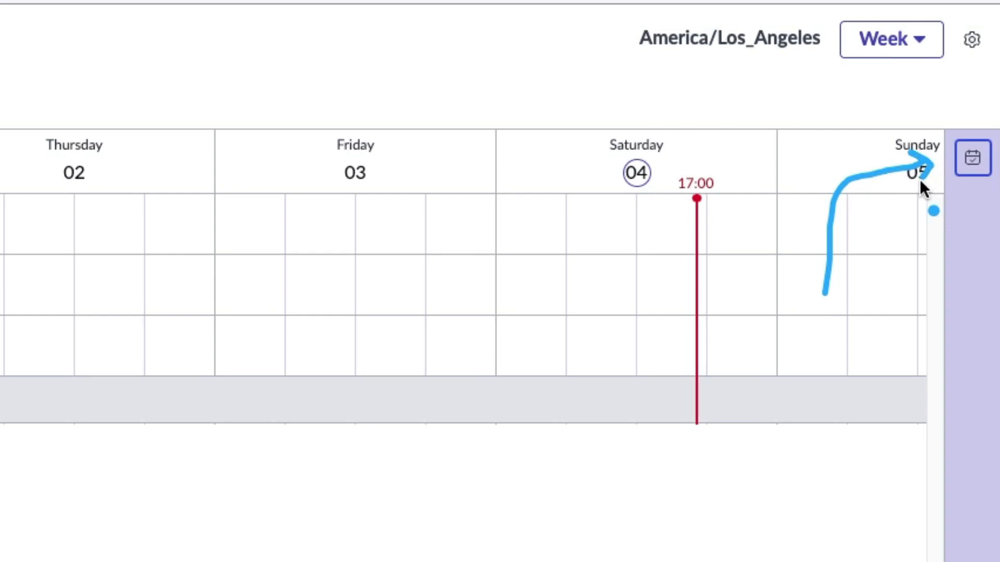
pyautogui.click(974, 161)
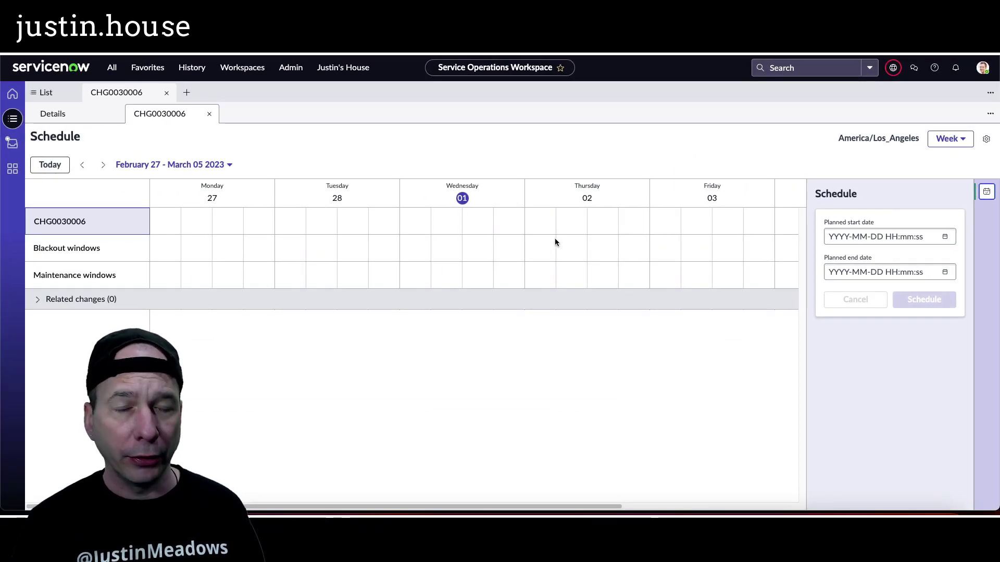
pyautogui.click(945, 238)
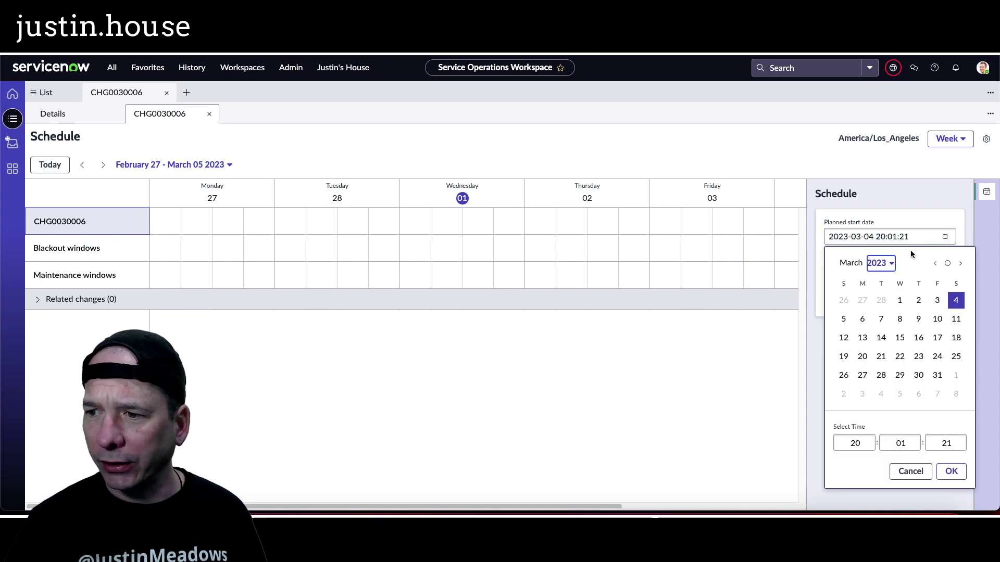
pyautogui.click(956, 304)
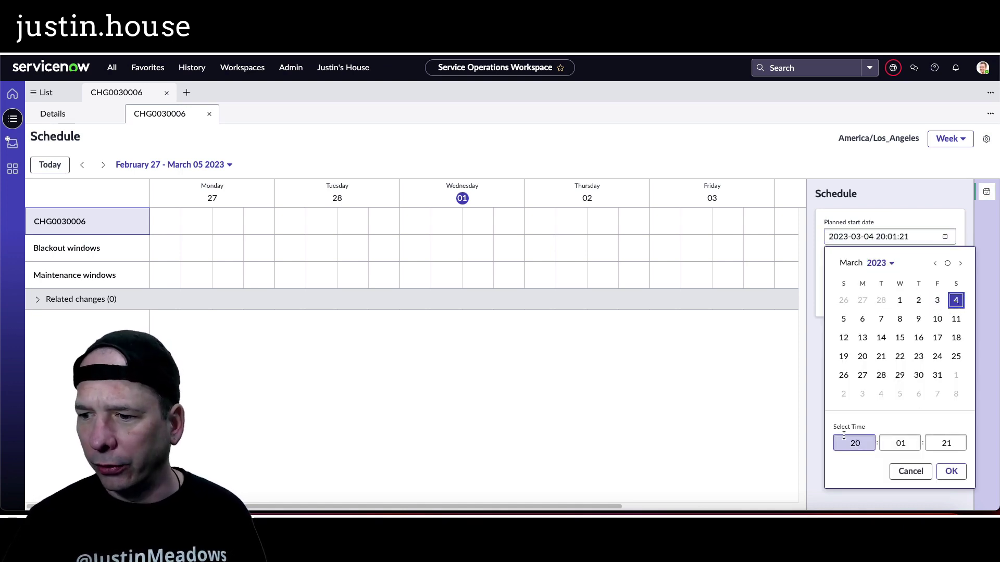
pyautogui.click(948, 471)
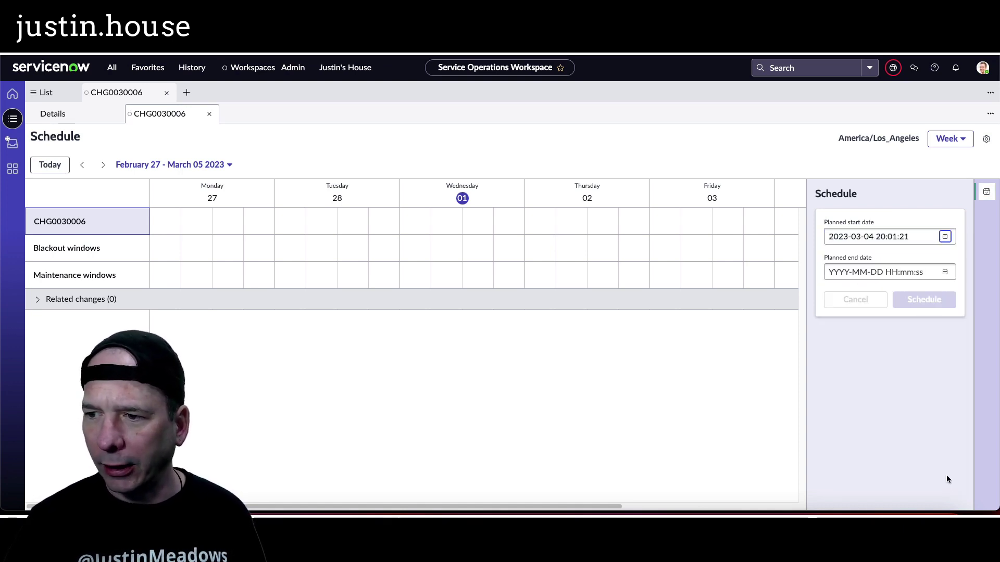
pyautogui.click(945, 272)
pyautogui.click(855, 475)
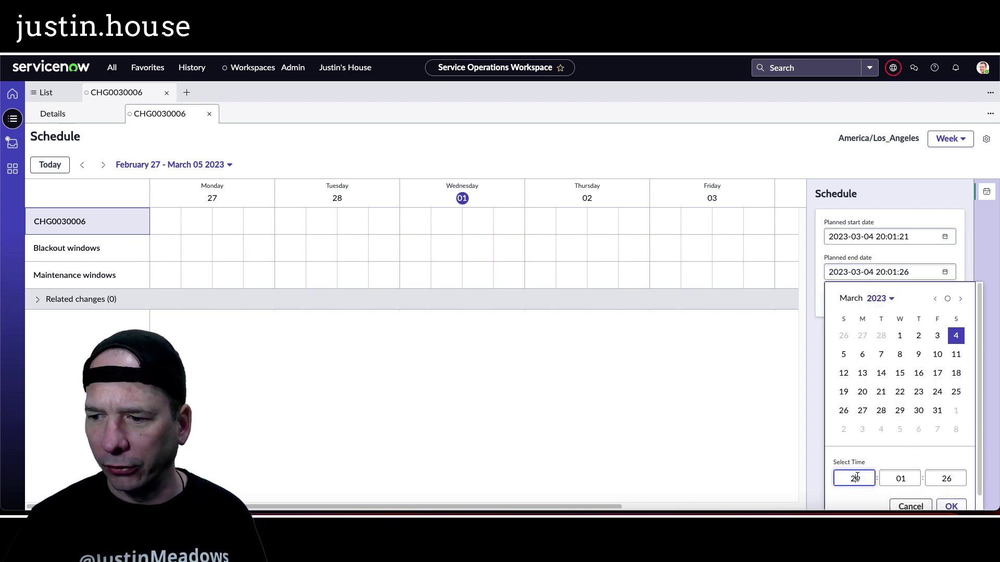
pyautogui.write('23')
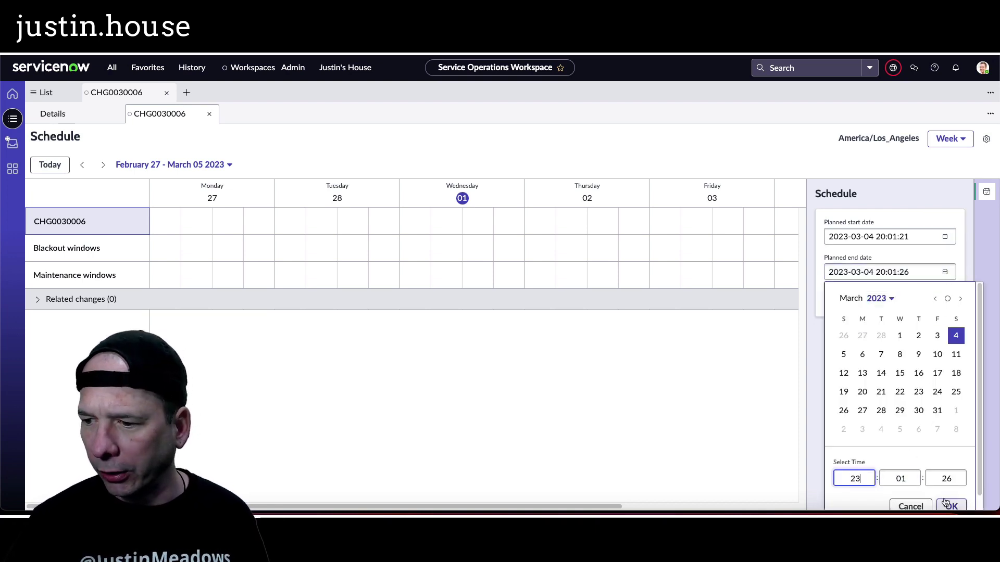
pyautogui.click(951, 505)
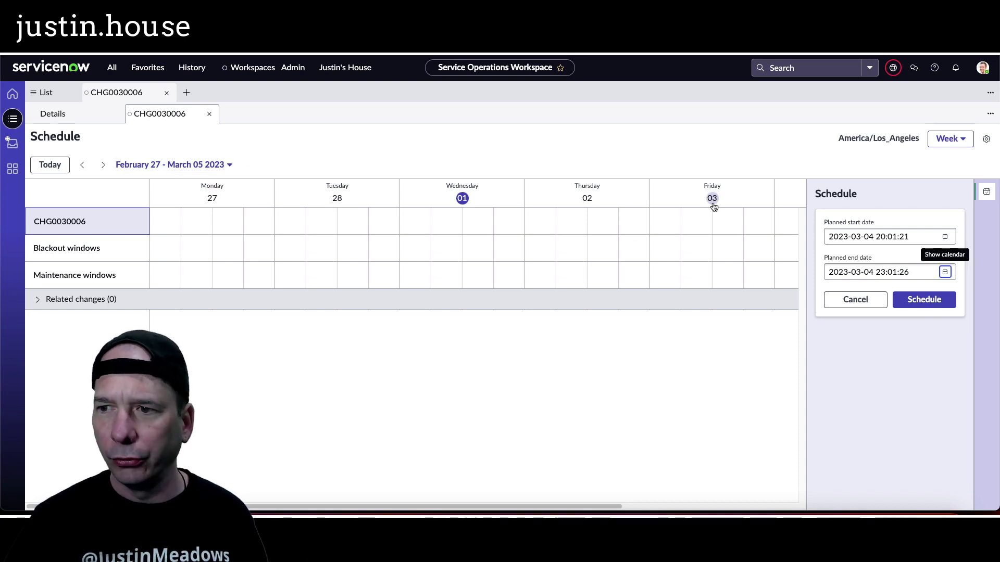
pyautogui.click(931, 294)
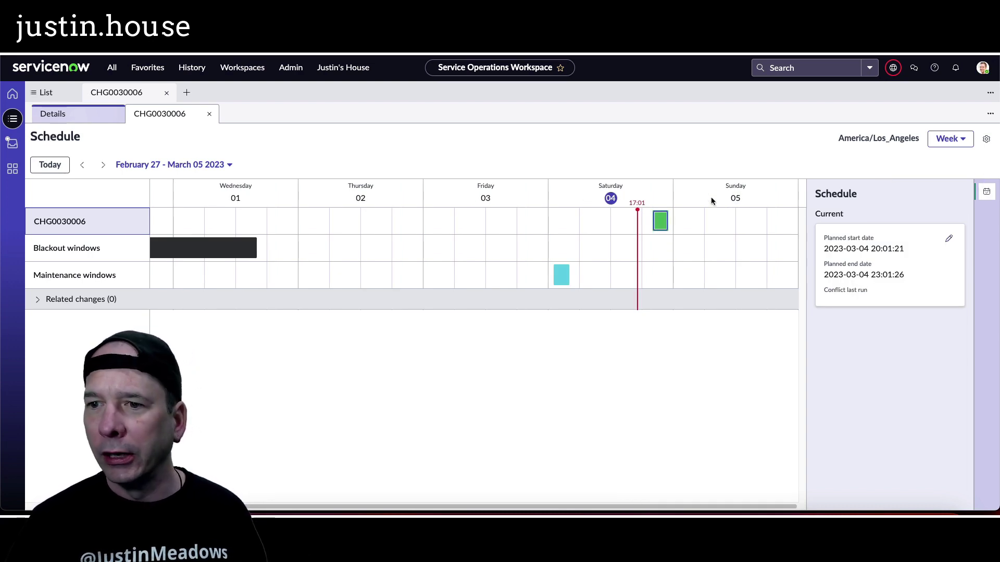
# Inspect the change and Global Infrastructure maintenance window cards, then return to Details.
pyautogui.click(661, 222)
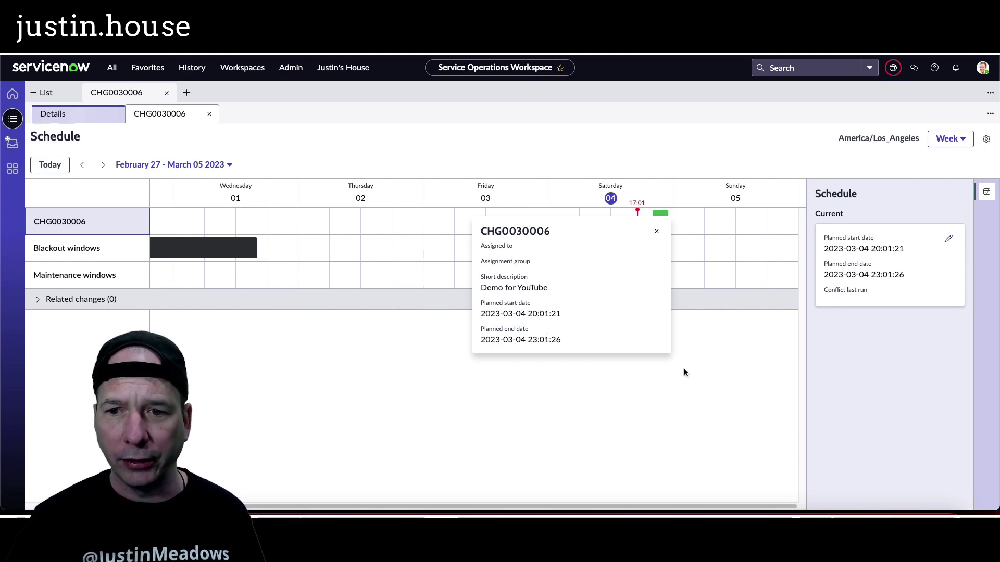
pyautogui.click(706, 356)
pyautogui.click(561, 275)
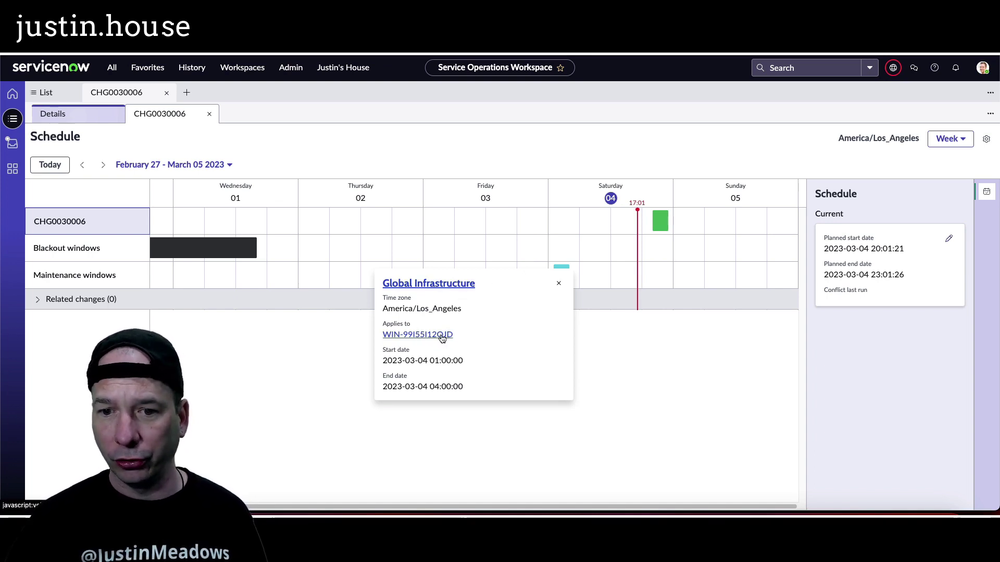
pyautogui.click(629, 263)
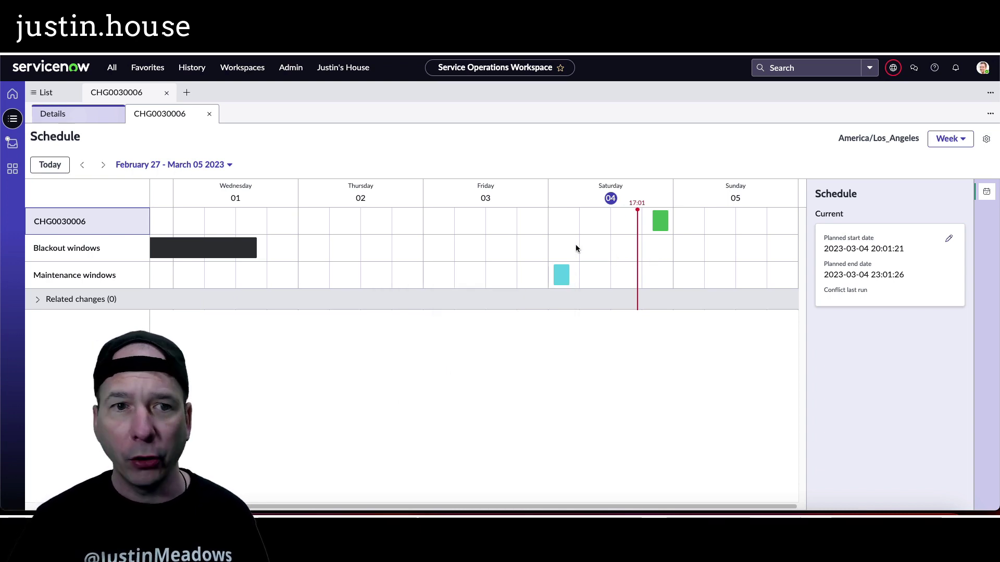
pyautogui.click(91, 111)
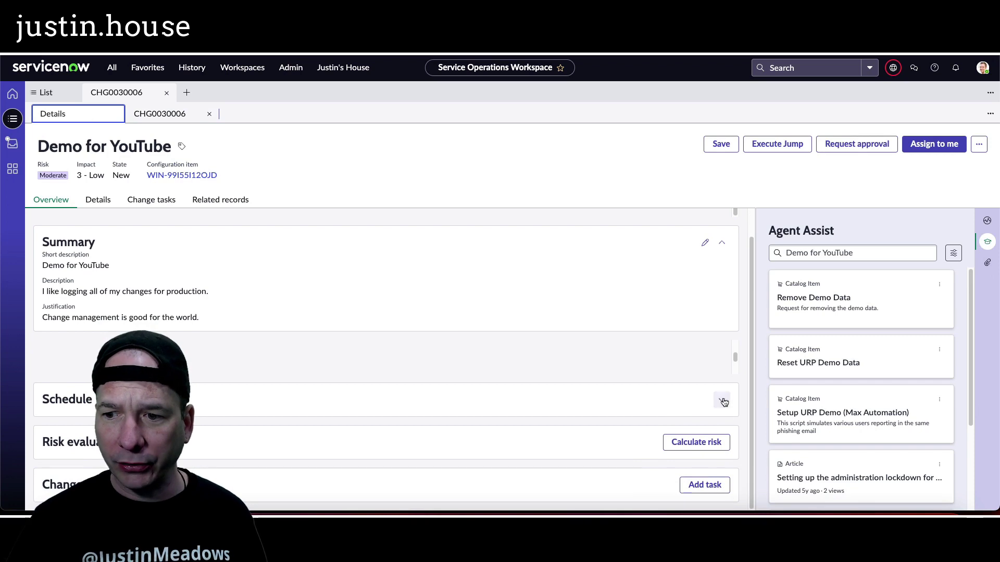
# Expand the Schedule section and view its calendar, then close it.
pyautogui.click(721, 399)
pyautogui.scroll(-1, 326, 433)
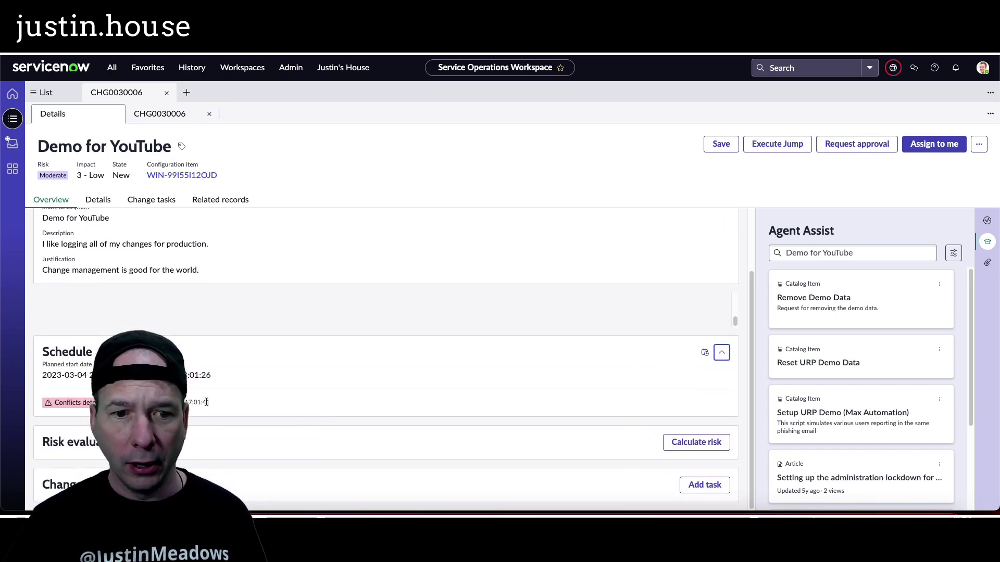
pyautogui.click(705, 352)
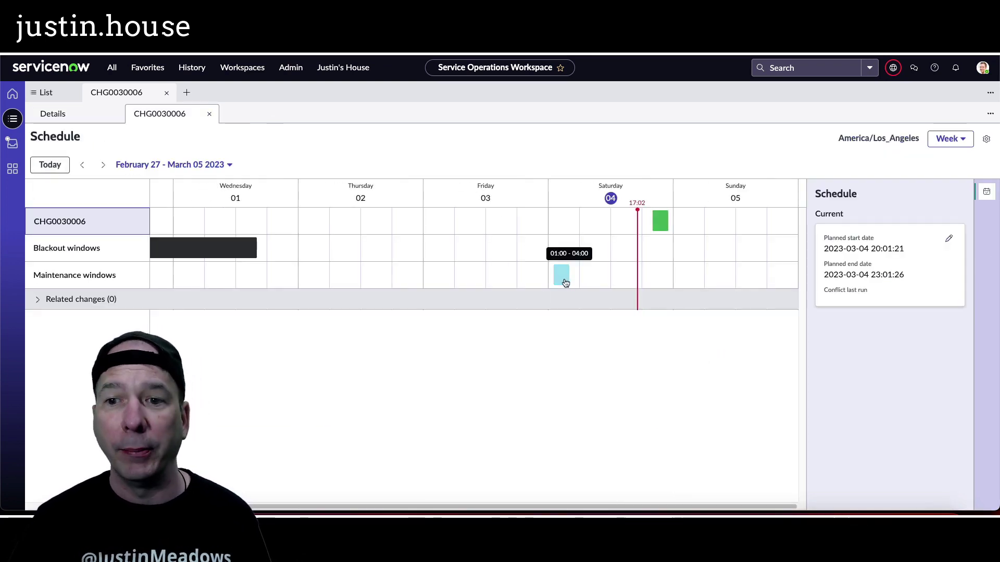
pyautogui.click(209, 113)
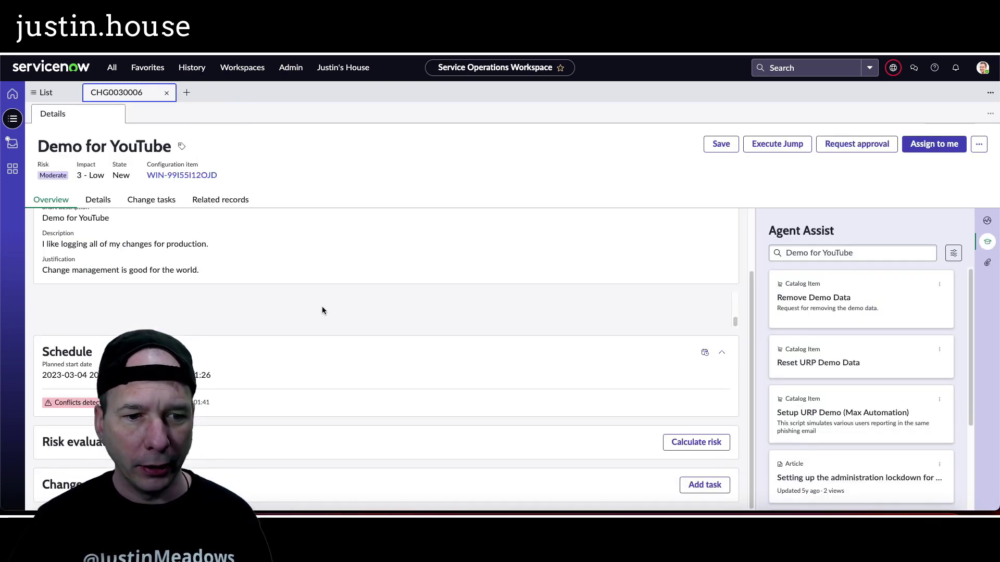
# Recalculate the risk to High, save the change, and start adding a change task.
pyautogui.click(717, 443)
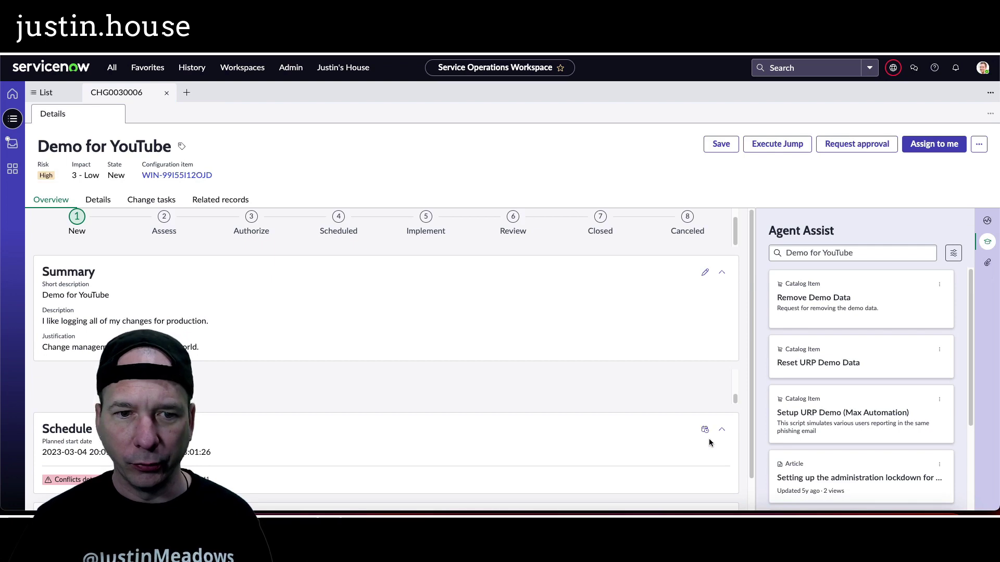
pyautogui.scroll(-1, 623, 337)
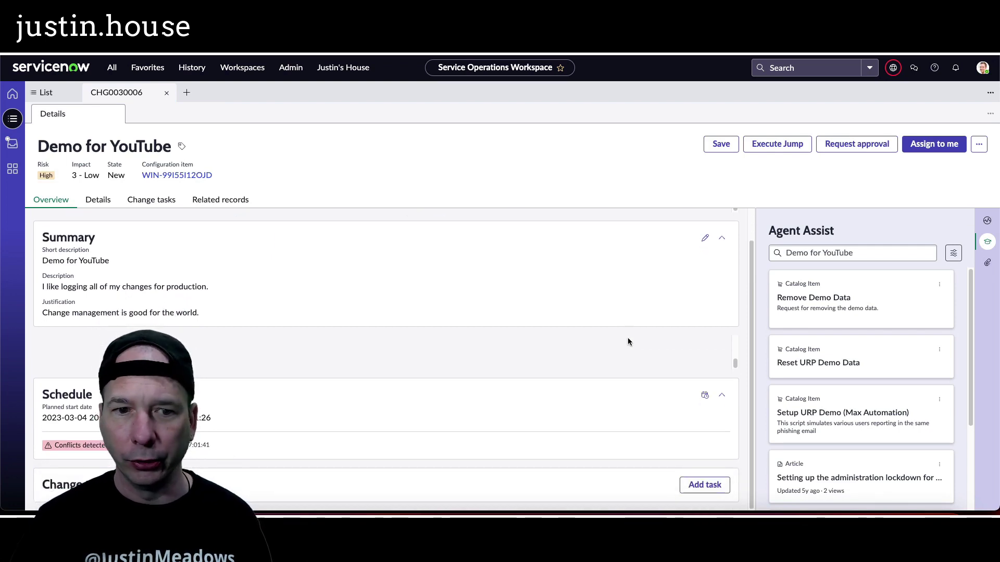
pyautogui.click(721, 395)
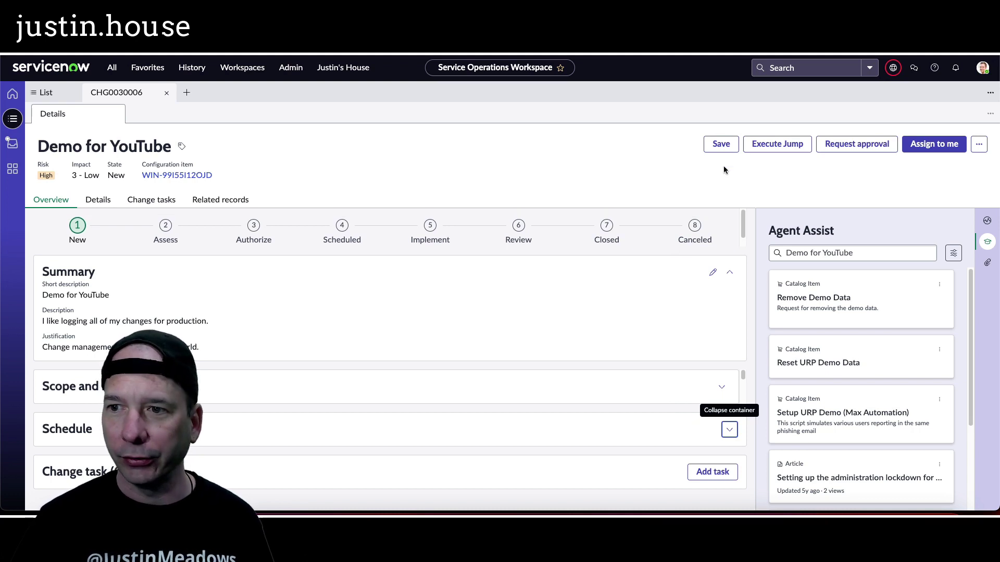
pyautogui.click(721, 144)
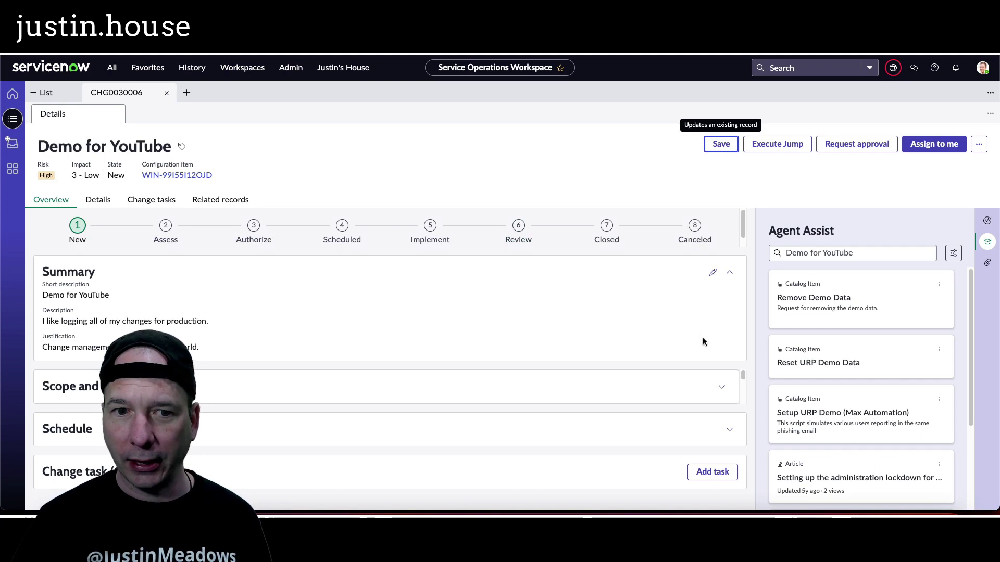
pyautogui.click(708, 471)
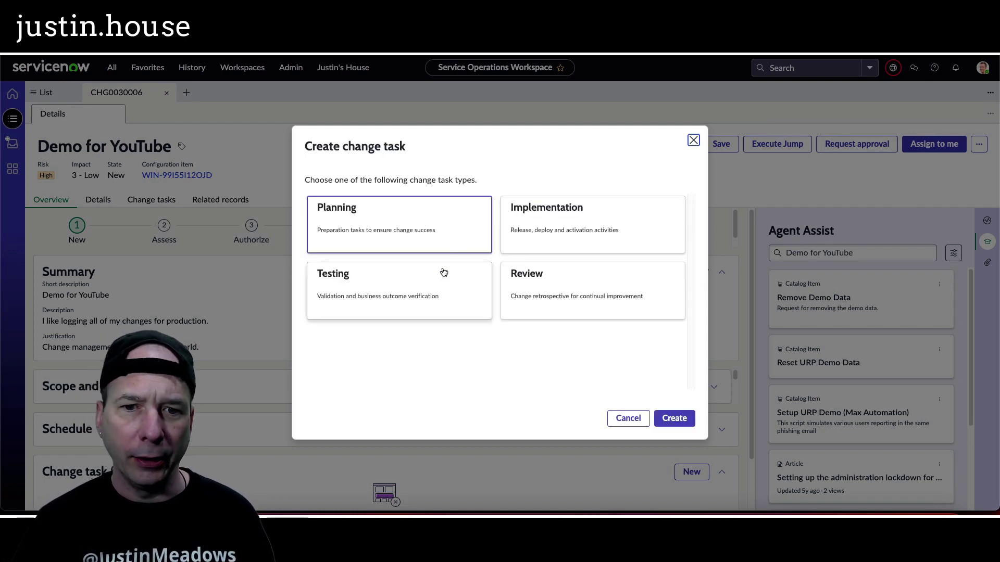
# Pick the Review task type from the available change task types and create the task.
pyautogui.click(567, 276)
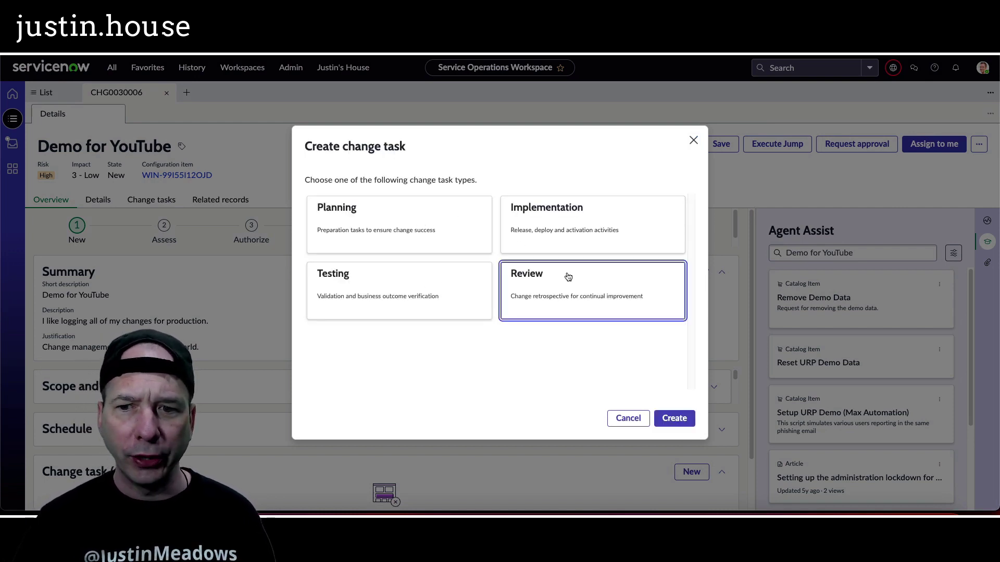
pyautogui.click(359, 223)
pyautogui.click(512, 217)
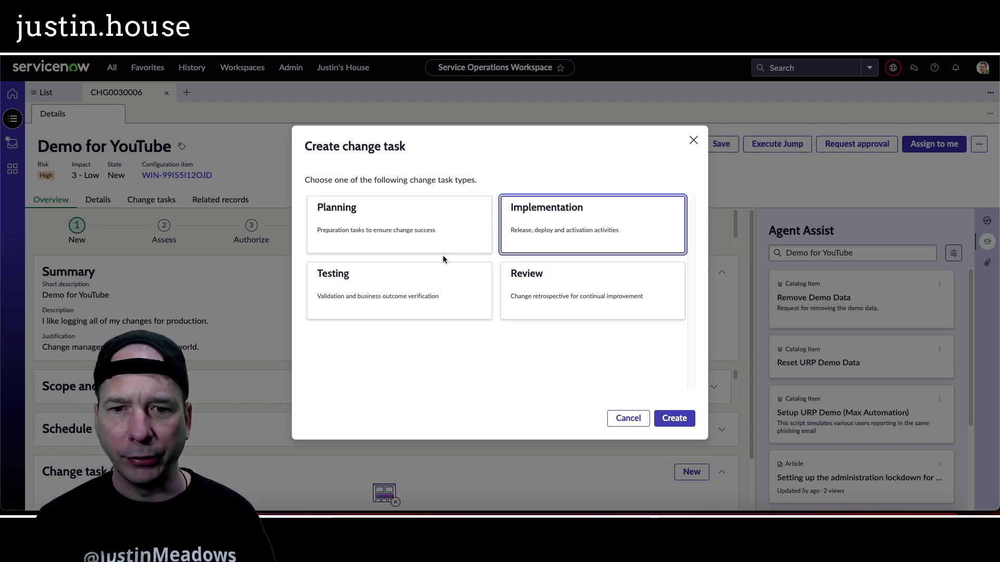
pyautogui.click(420, 283)
pyautogui.click(559, 285)
pyautogui.click(677, 417)
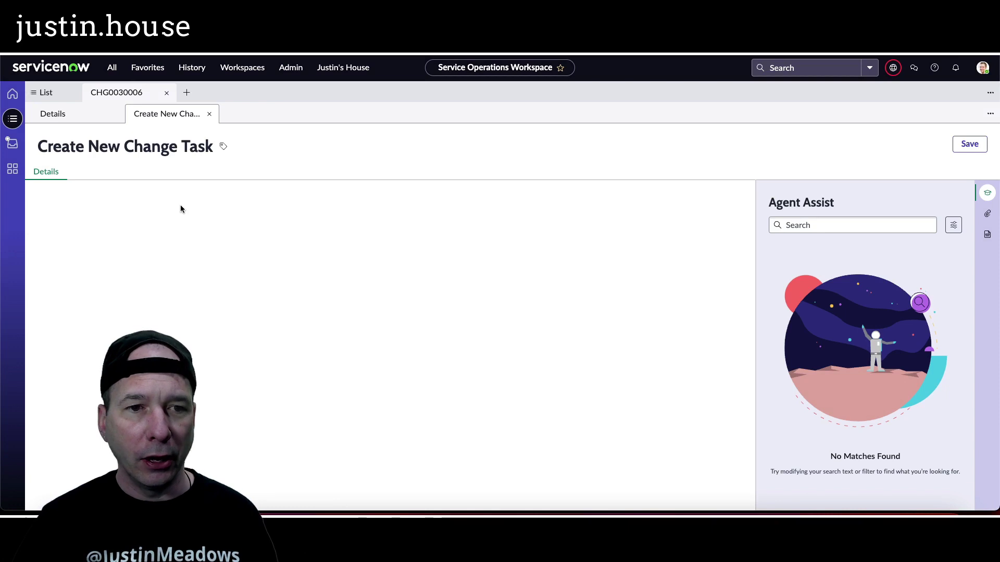
# Enter the short description 'All viewers leave a comment down below'.
pyautogui.click(133, 245)
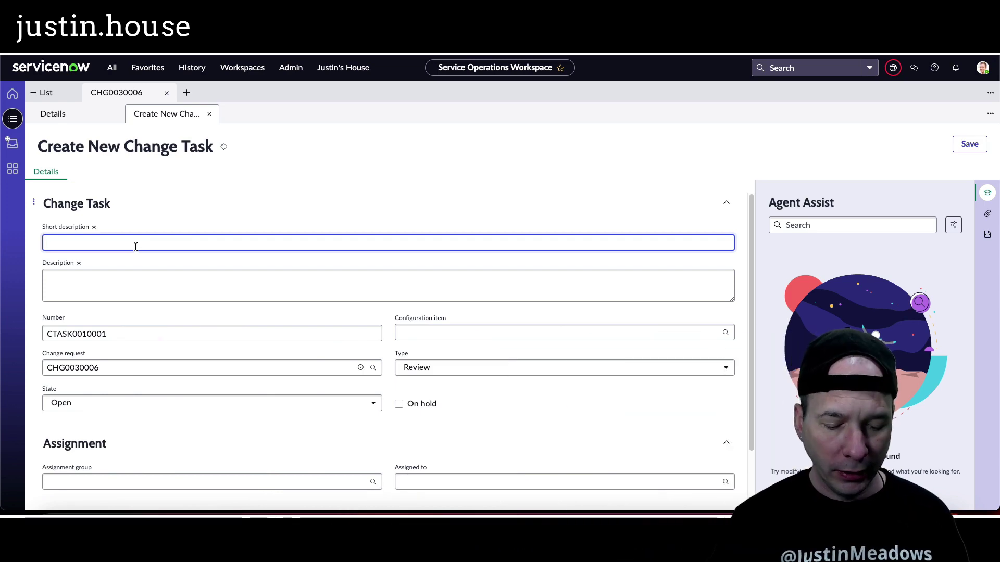
pyautogui.write('ALI viewe')
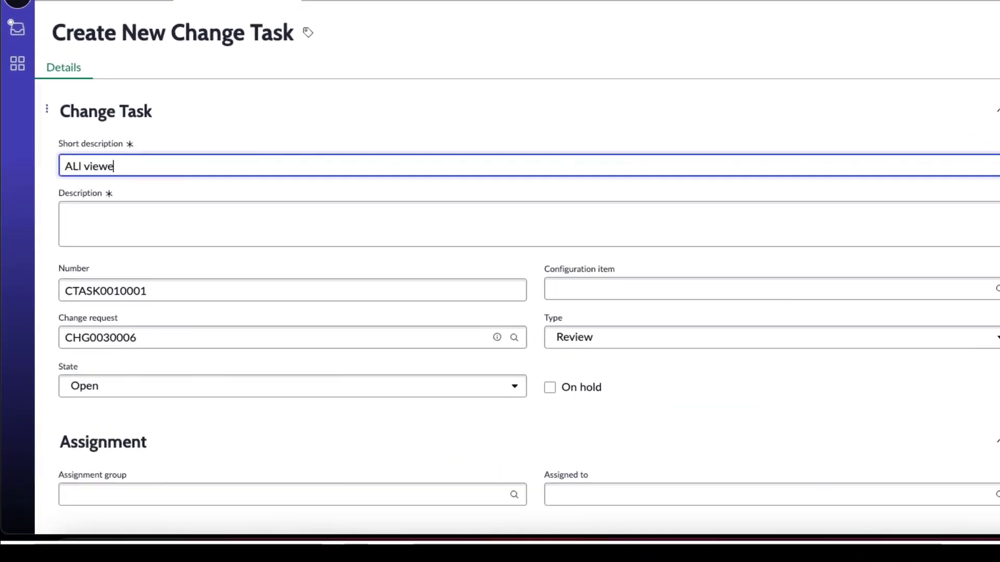
pyautogui.press('BackSpace')
pyautogui.press('BackSpace')
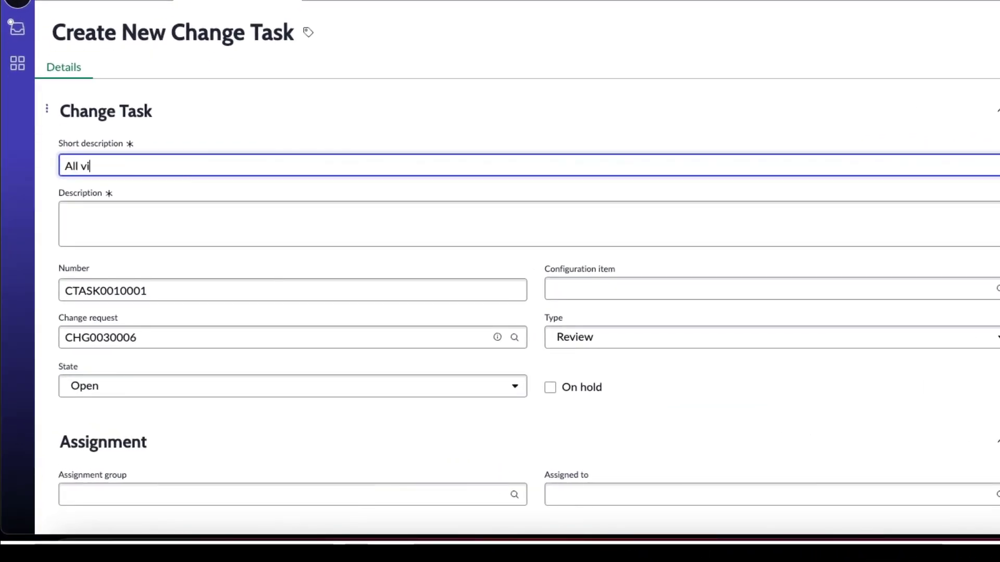
pyautogui.write('ewers leave a comment down below')
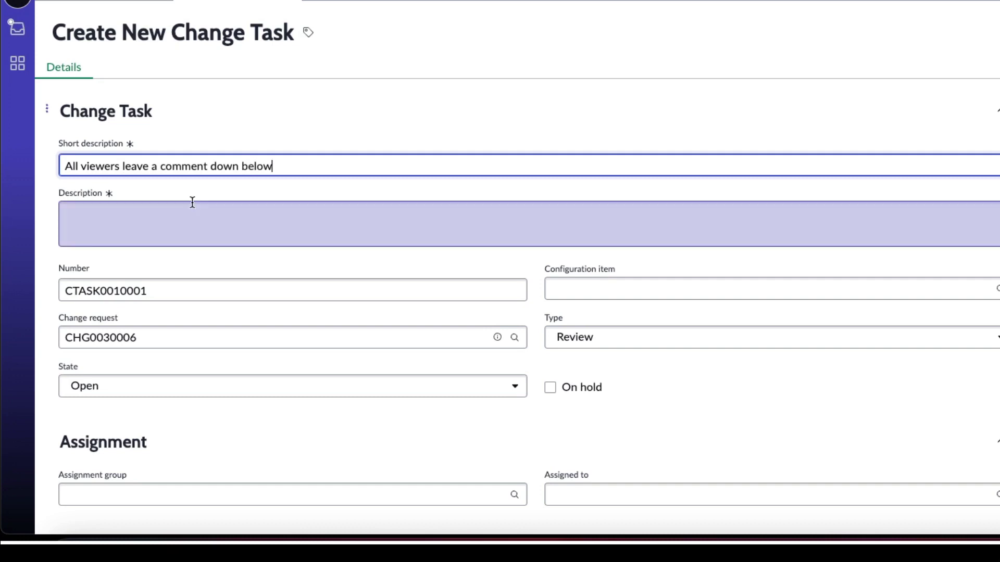
# Type the description about how crazy it was to appear on screen without any warning.
pyautogui.click(188, 203)
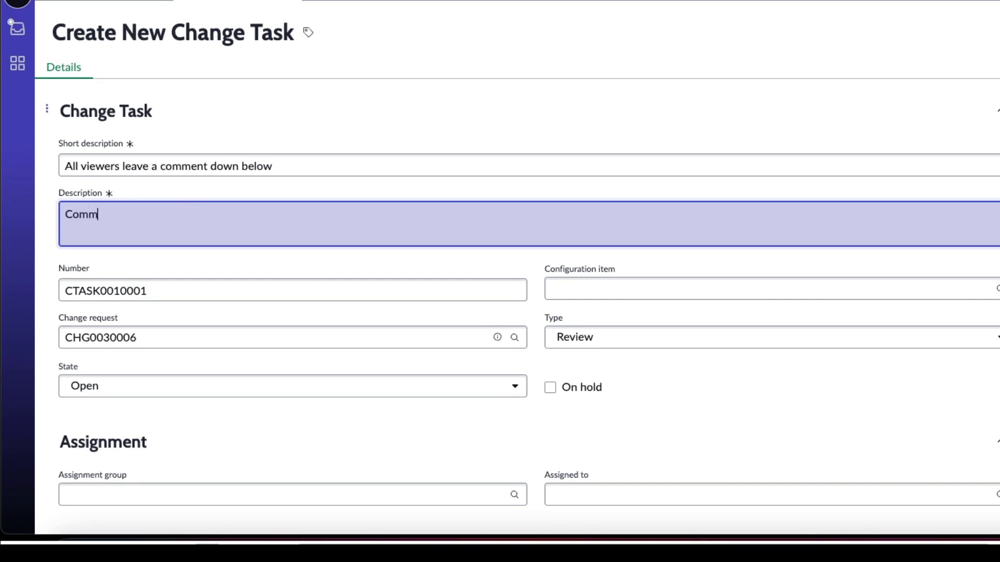
pyautogui.write('Comment should be about how crazy')
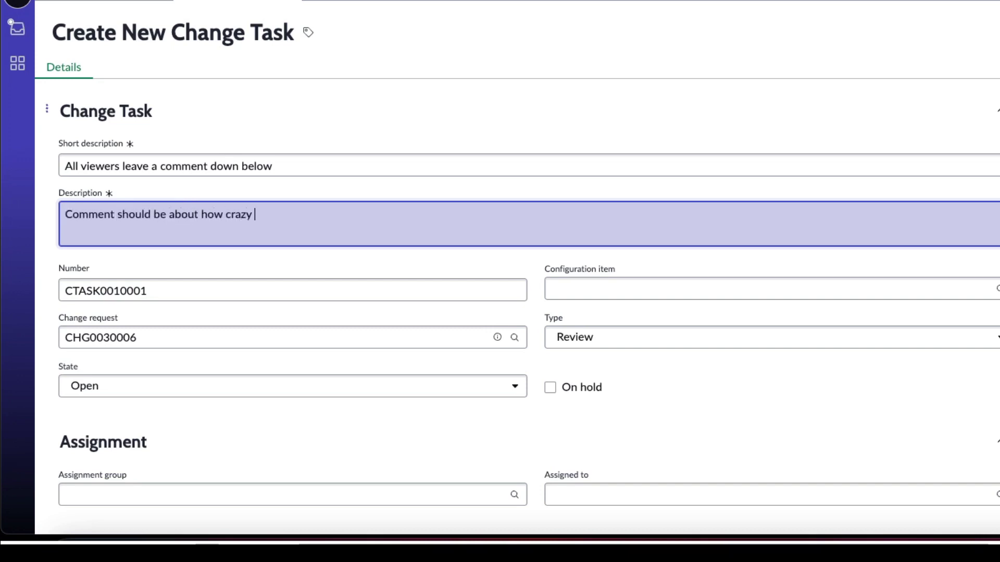
pyautogui.write(' that was when Justin saw')
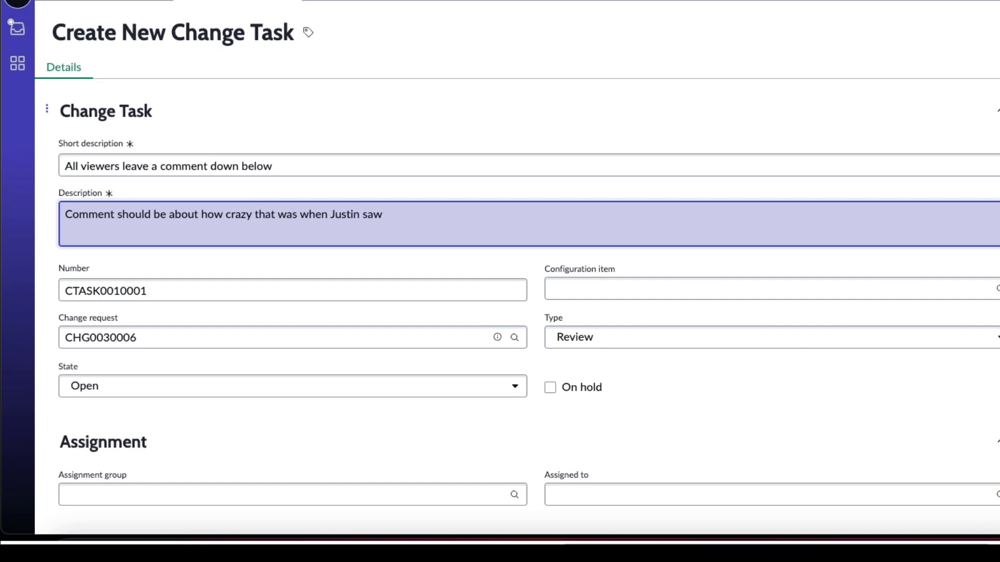
pyautogui.write('appear on scre')
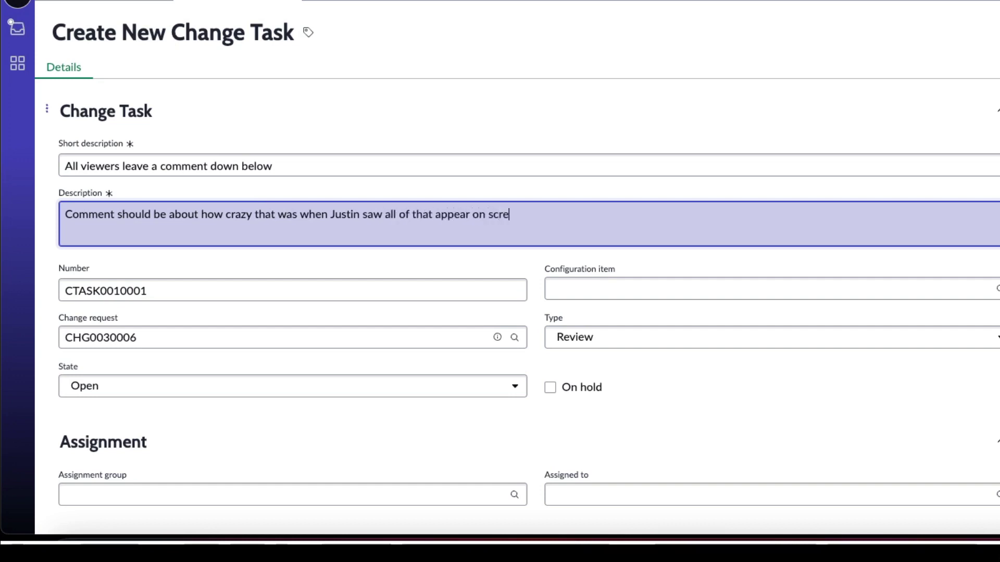
pyautogui.write('en without any warning.')
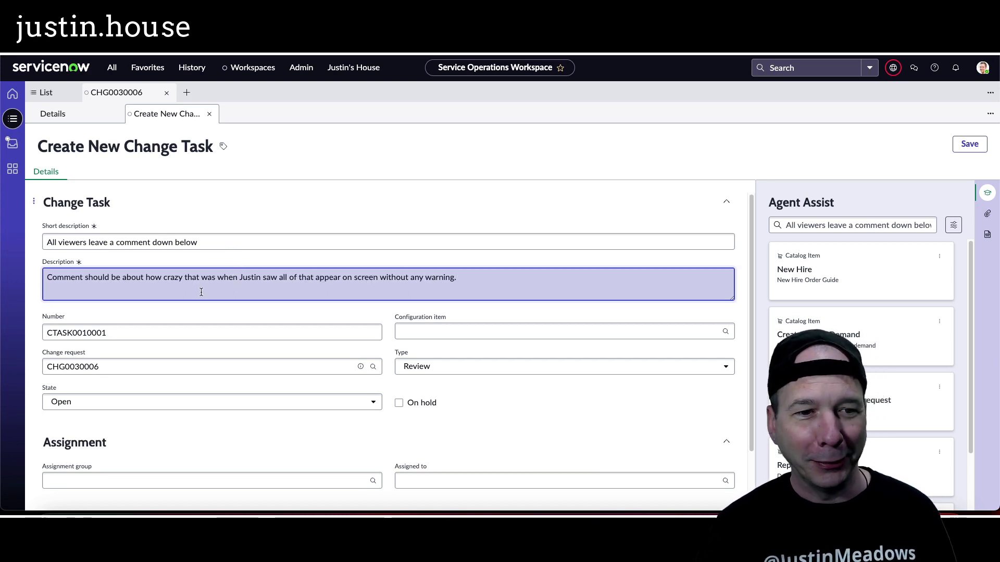
# Assign CTASK0010001 to the App Engine Admins group and save the task.
pyautogui.scroll(-2, 236, 274)
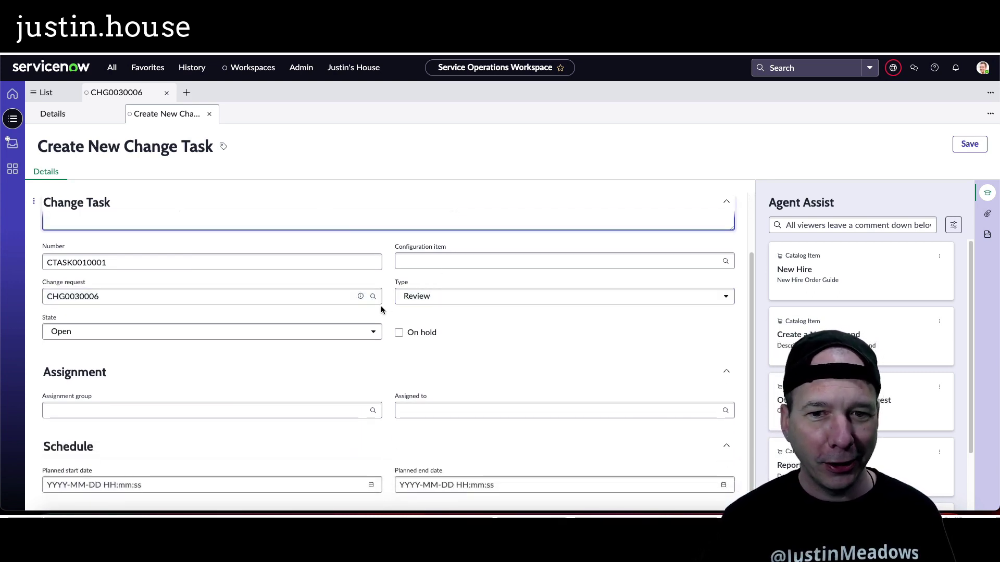
pyautogui.click(278, 411)
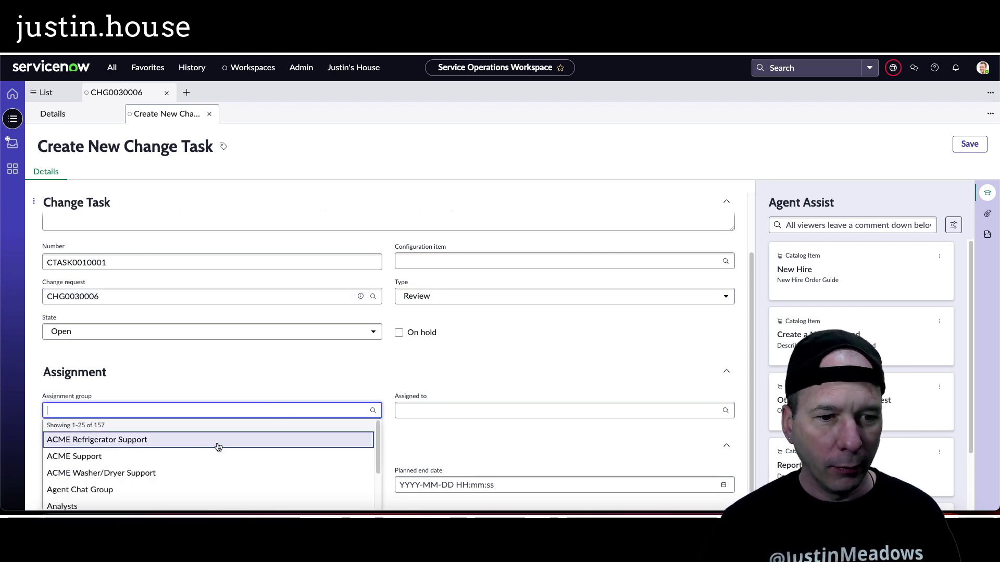
pyautogui.scroll(-1, 218, 446)
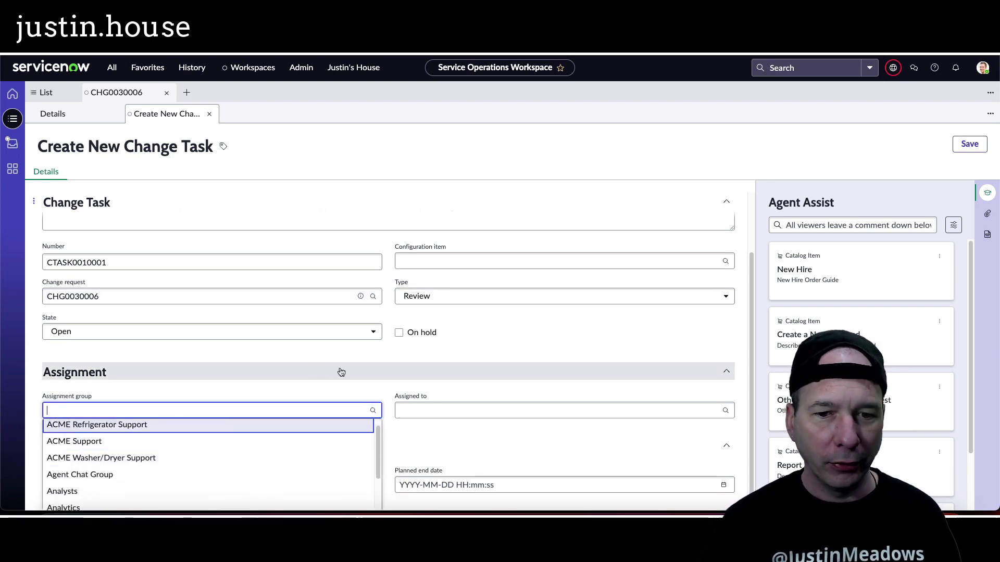
pyautogui.scroll(-1, 202, 446)
pyautogui.scroll(-4, 201, 446)
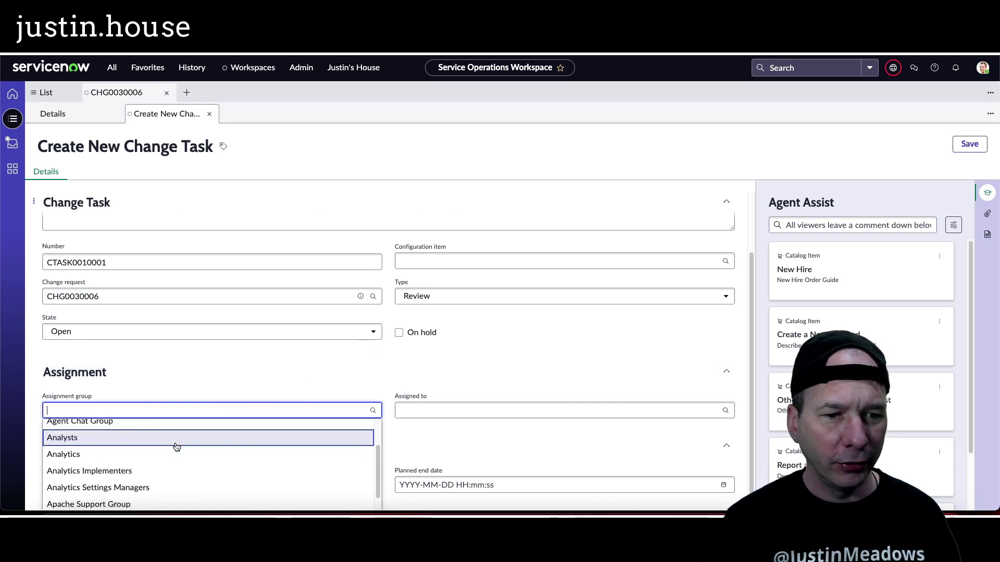
pyautogui.click(163, 456)
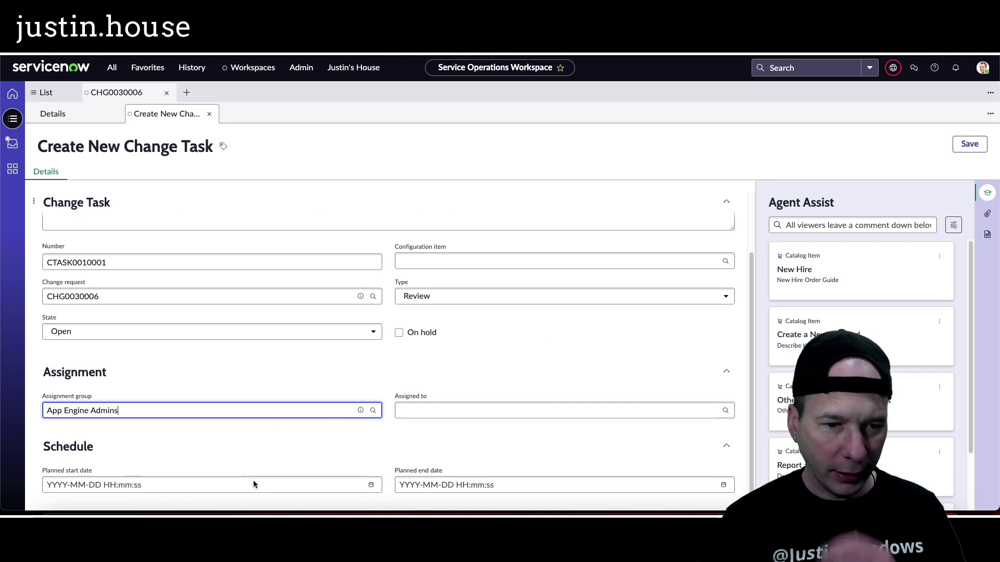
pyautogui.click(970, 144)
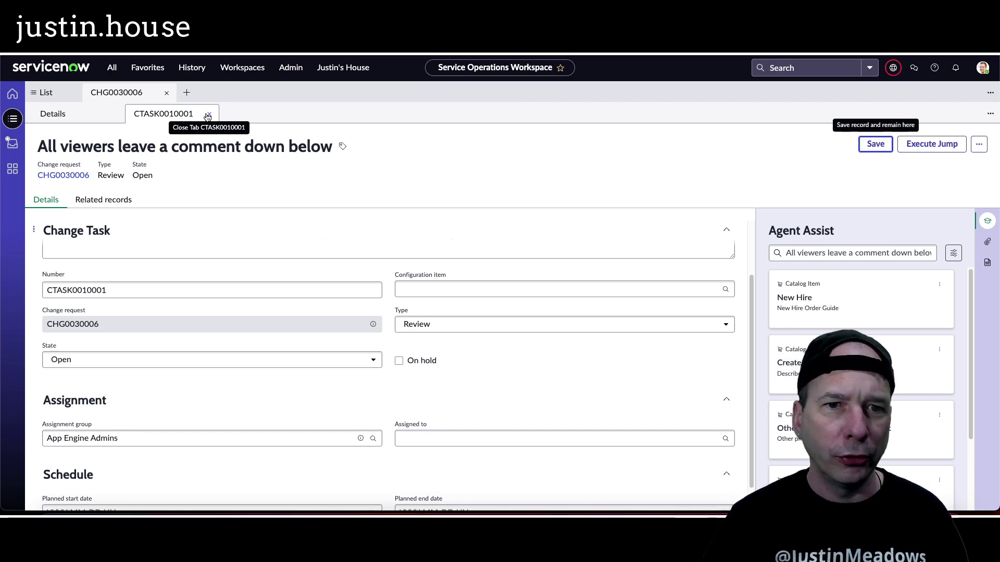
# Return to CHG0030006 and switch its change task list to List view, then Card view.
pyautogui.scroll(2, 243, 290)
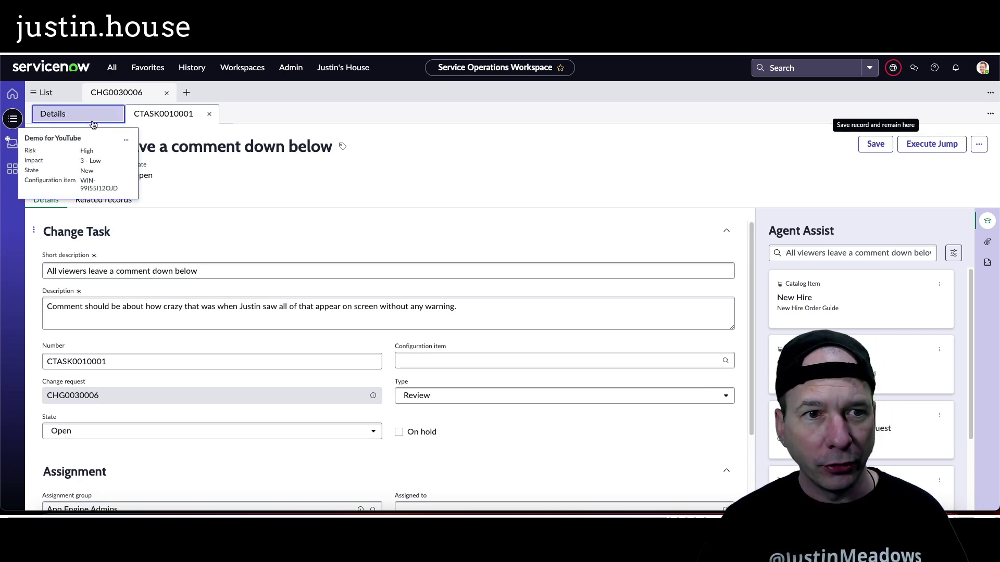
pyautogui.click(55, 113)
pyautogui.scroll(-3, 156, 294)
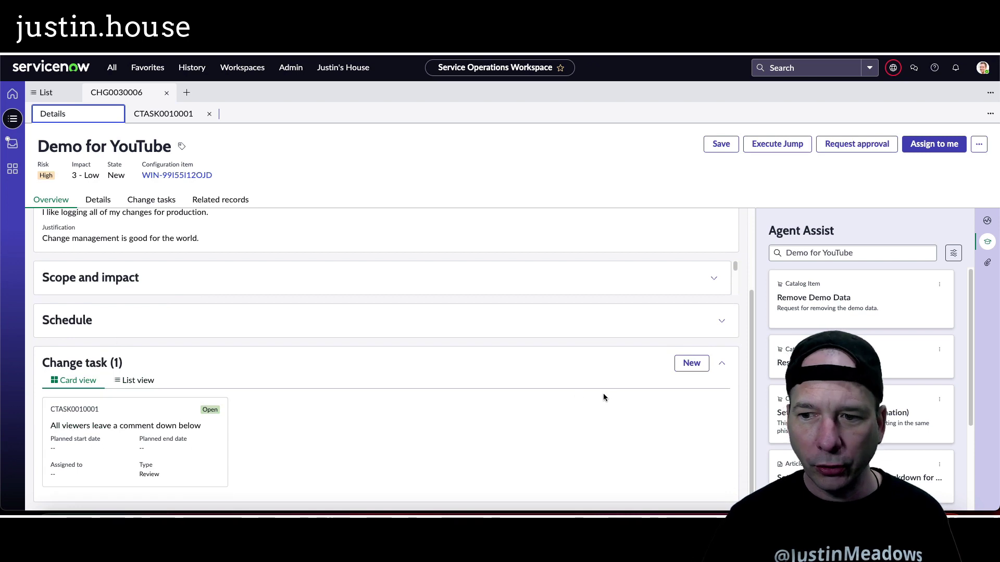
pyautogui.click(138, 381)
pyautogui.scroll(-1, 151, 387)
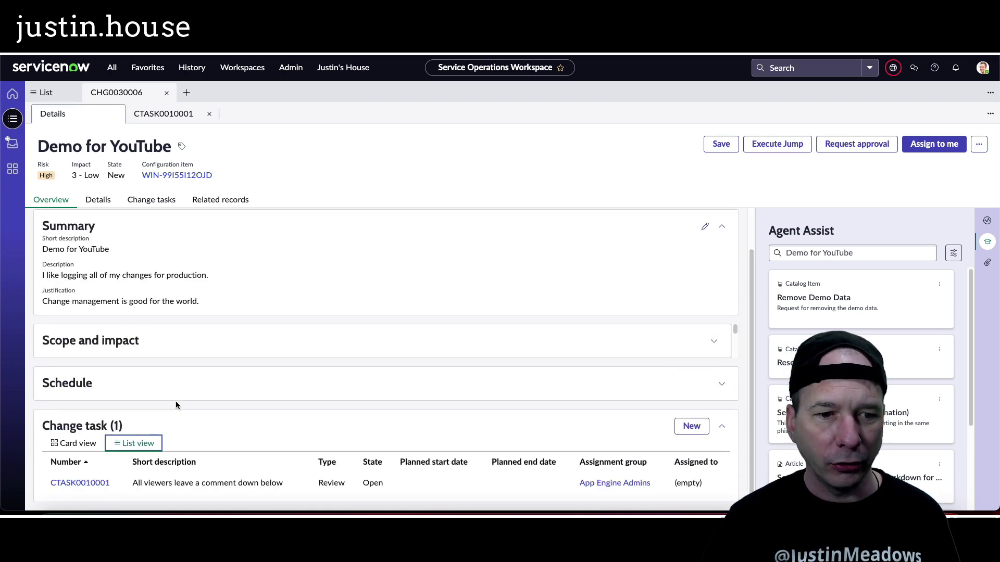
pyautogui.click(73, 443)
pyautogui.scroll(-1, 249, 402)
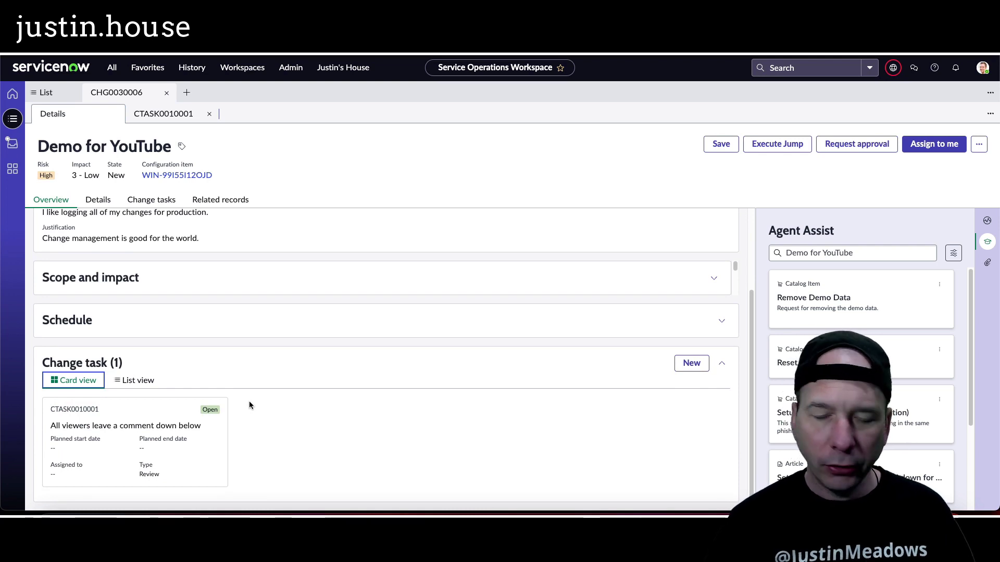
pyautogui.scroll(1, 104, 281)
pyautogui.scroll(1, 104, 280)
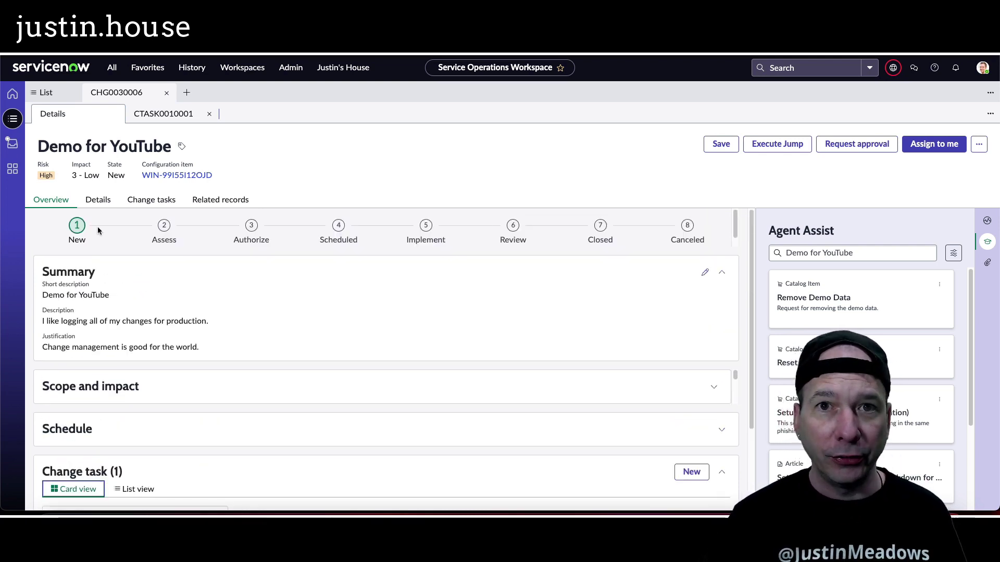
# Browse CHG0030006's Details, Change tasks and Related records tabs.
pyautogui.click(98, 201)
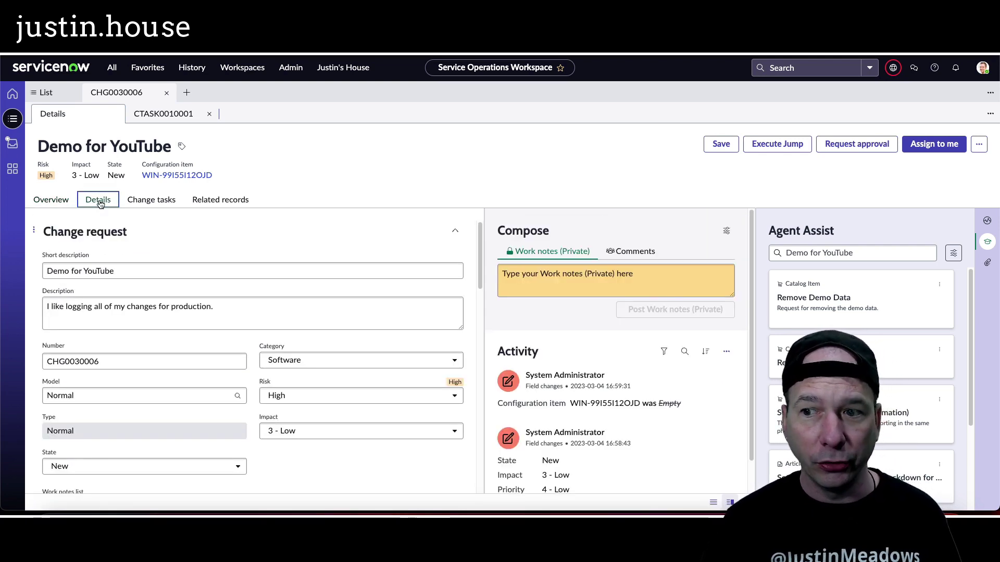
pyautogui.scroll(-4, 171, 307)
pyautogui.scroll(-10, 171, 306)
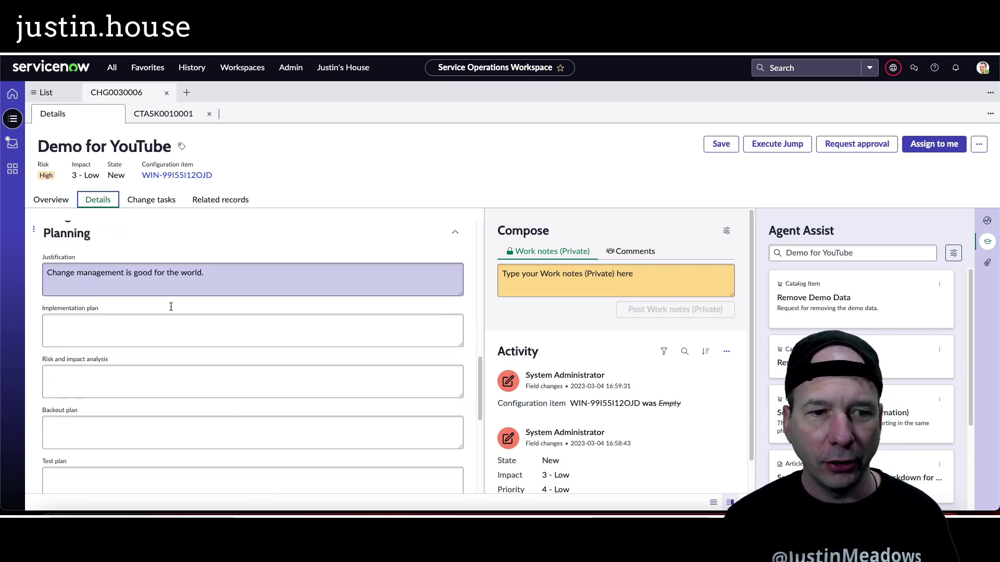
pyautogui.scroll(15, 166, 323)
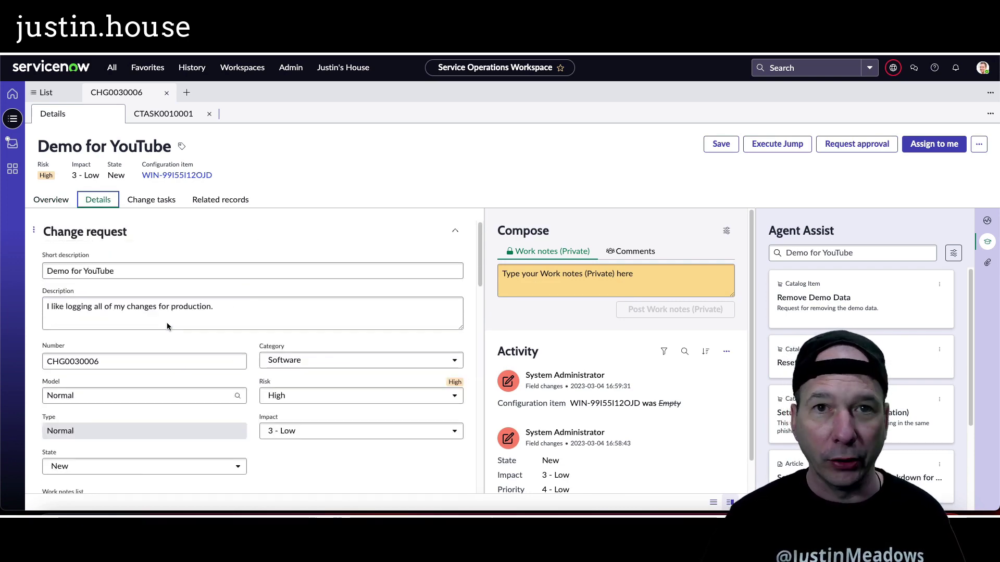
pyautogui.click(157, 200)
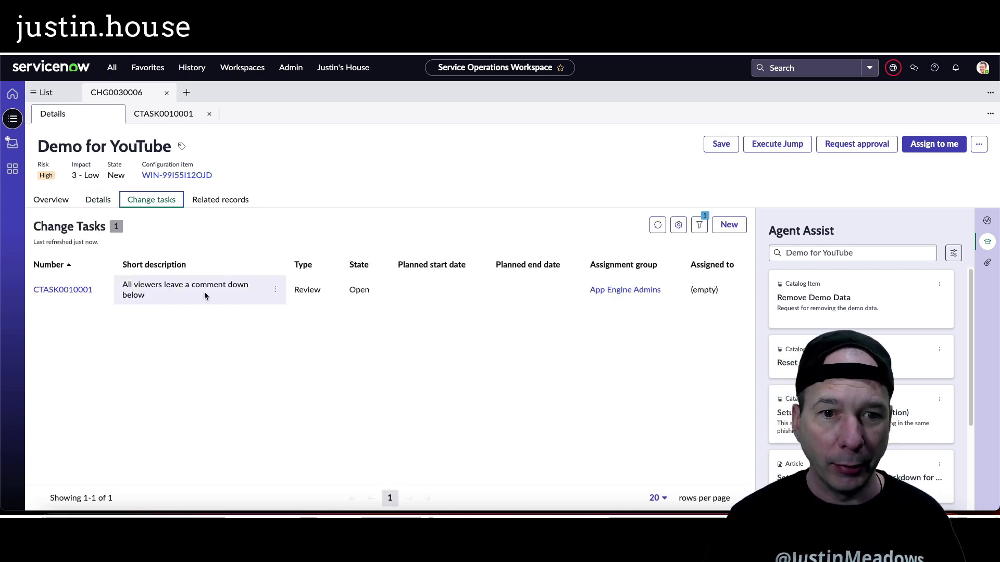
pyautogui.click(213, 201)
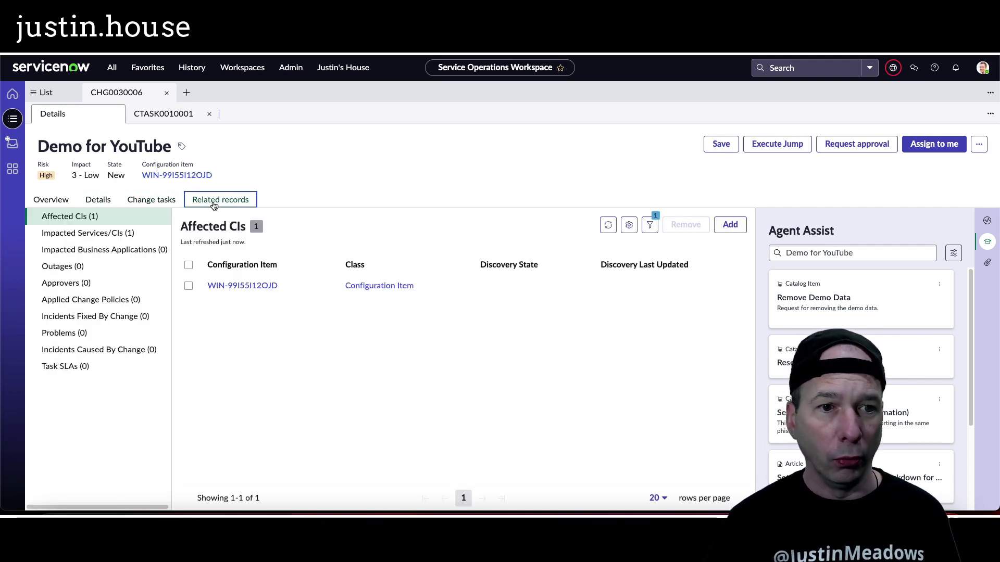
# Check each related list: Impacted Services/CIs, Outages, Approvers, Change Policies, Incidents, Problems and Task SLAs.
pyautogui.click(88, 232)
pyautogui.click(78, 266)
pyautogui.click(83, 283)
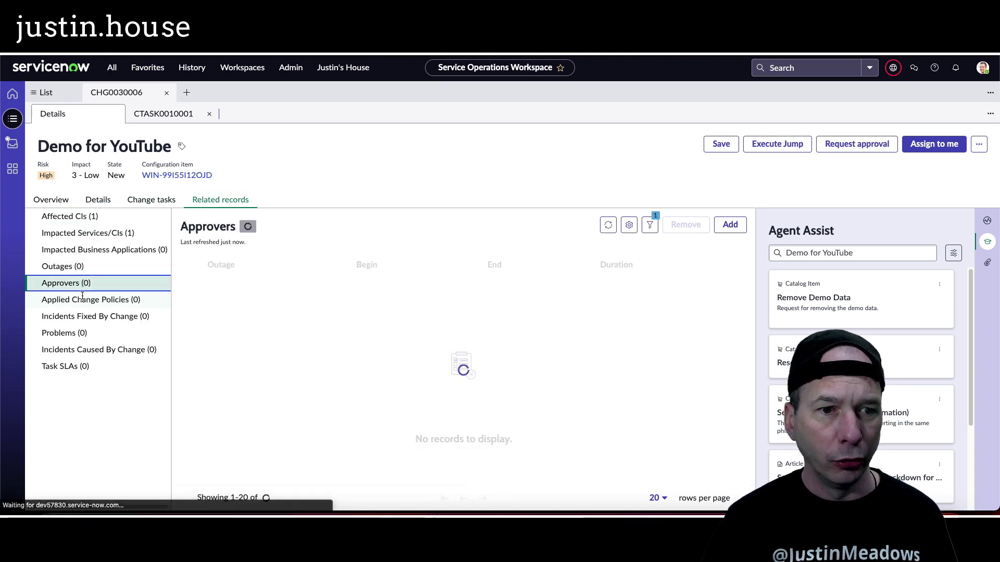
pyautogui.click(84, 299)
pyautogui.click(87, 317)
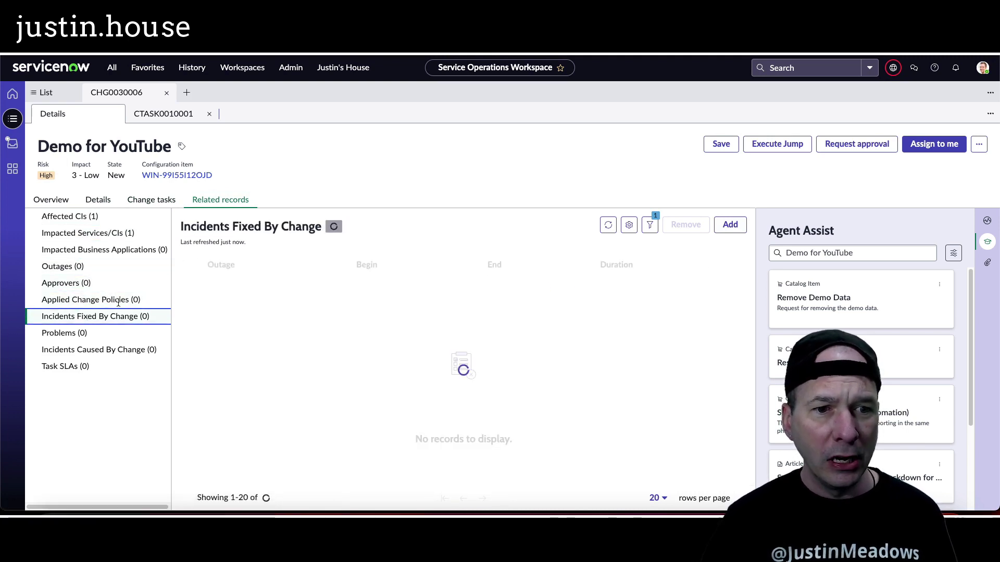
pyautogui.click(83, 333)
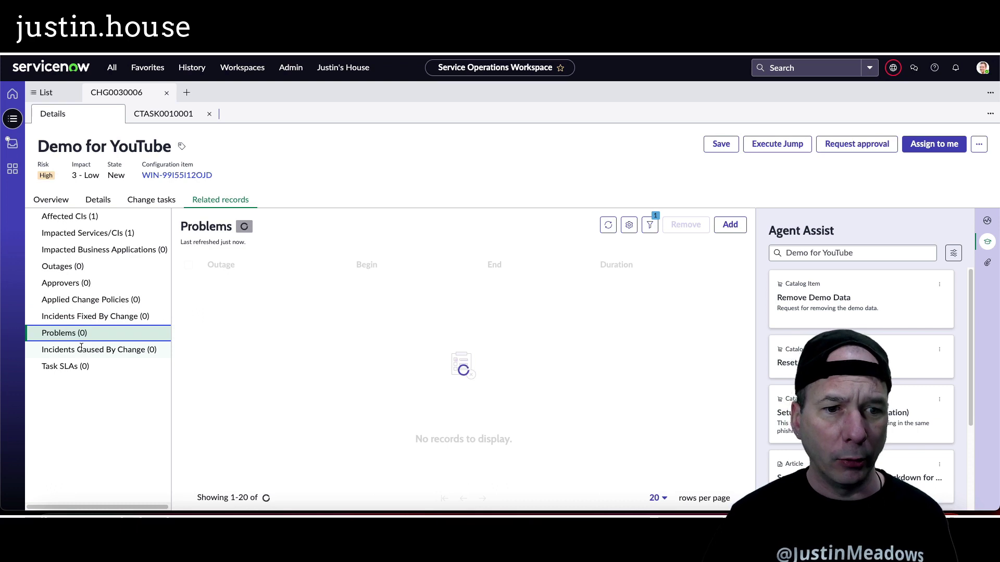
pyautogui.click(81, 350)
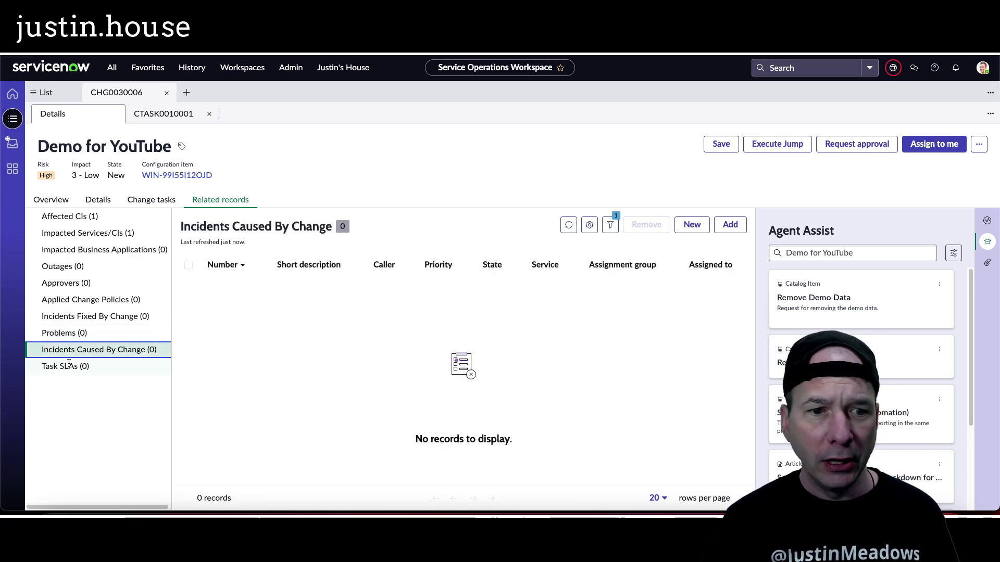
pyautogui.click(68, 366)
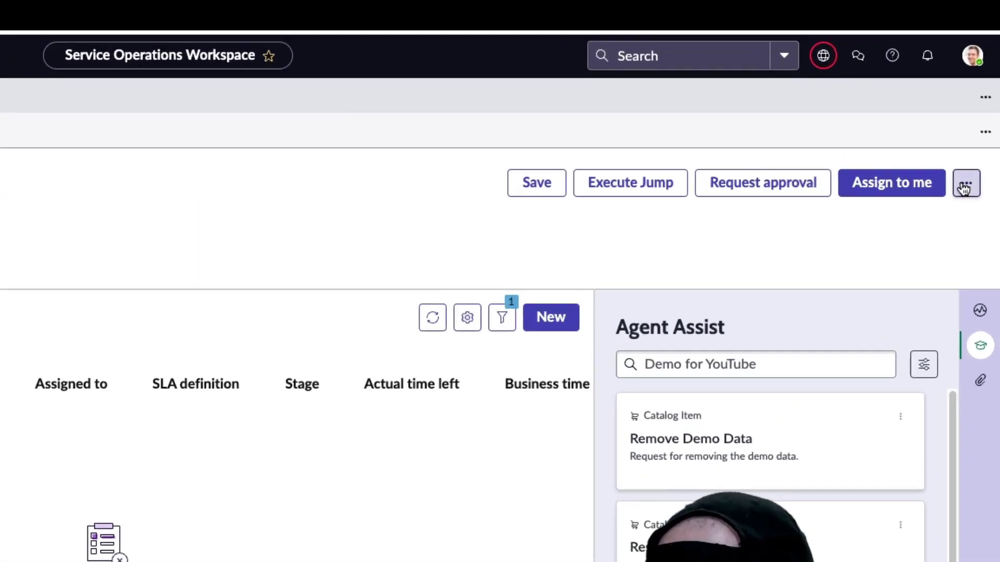
pyautogui.click(979, 144)
pyautogui.click(480, 294)
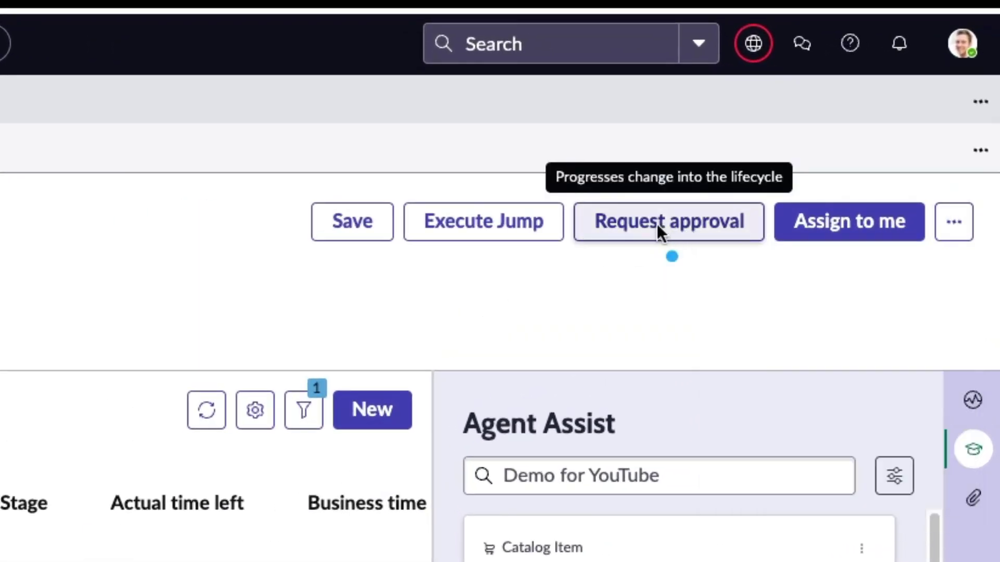
pyautogui.moveTo(746, 188)
pyautogui.mouseDown()
pyautogui.moveTo(608, 264)
pyautogui.moveTo(719, 229)
pyautogui.mouseUp()
pyautogui.moveTo(890, 177)
pyautogui.mouseDown()
pyautogui.moveTo(770, 206)
pyautogui.moveTo(847, 197)
pyautogui.mouseUp()
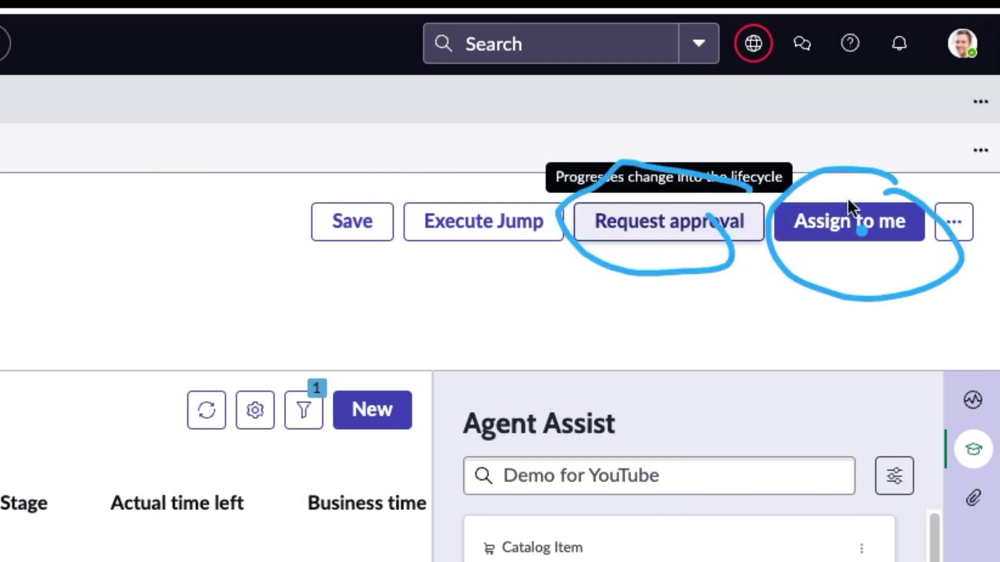
pyautogui.click(954, 227)
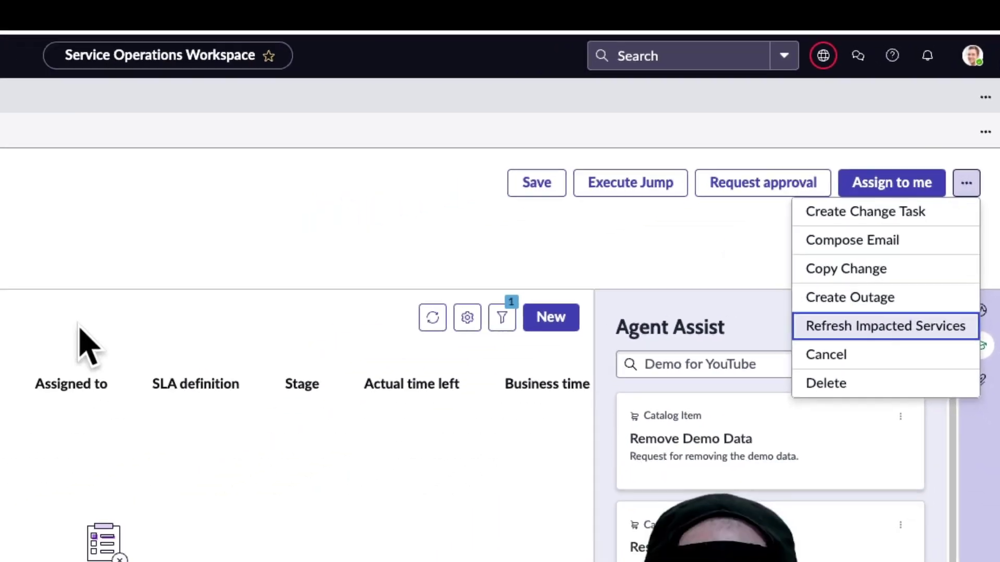
pyautogui.press('Escape')
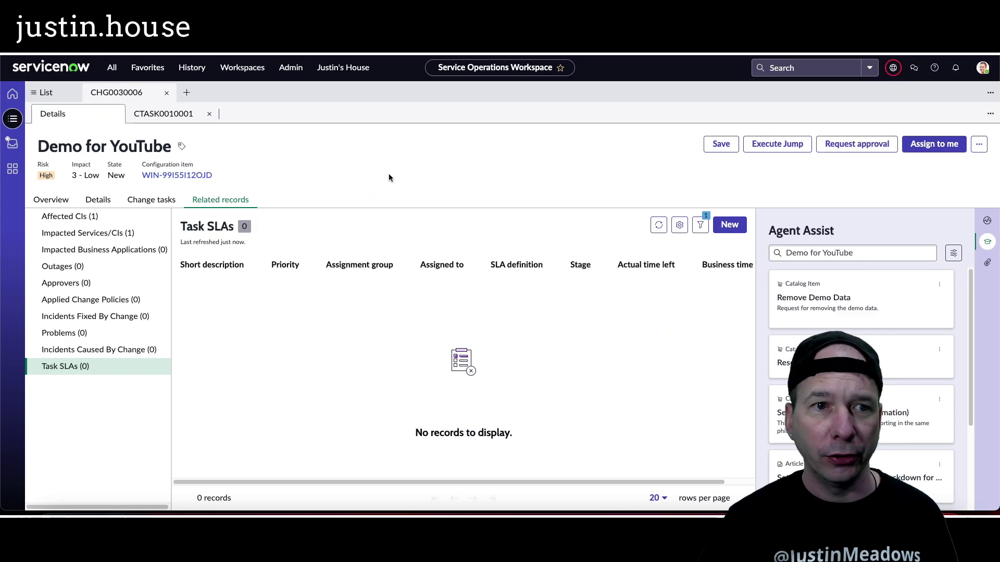